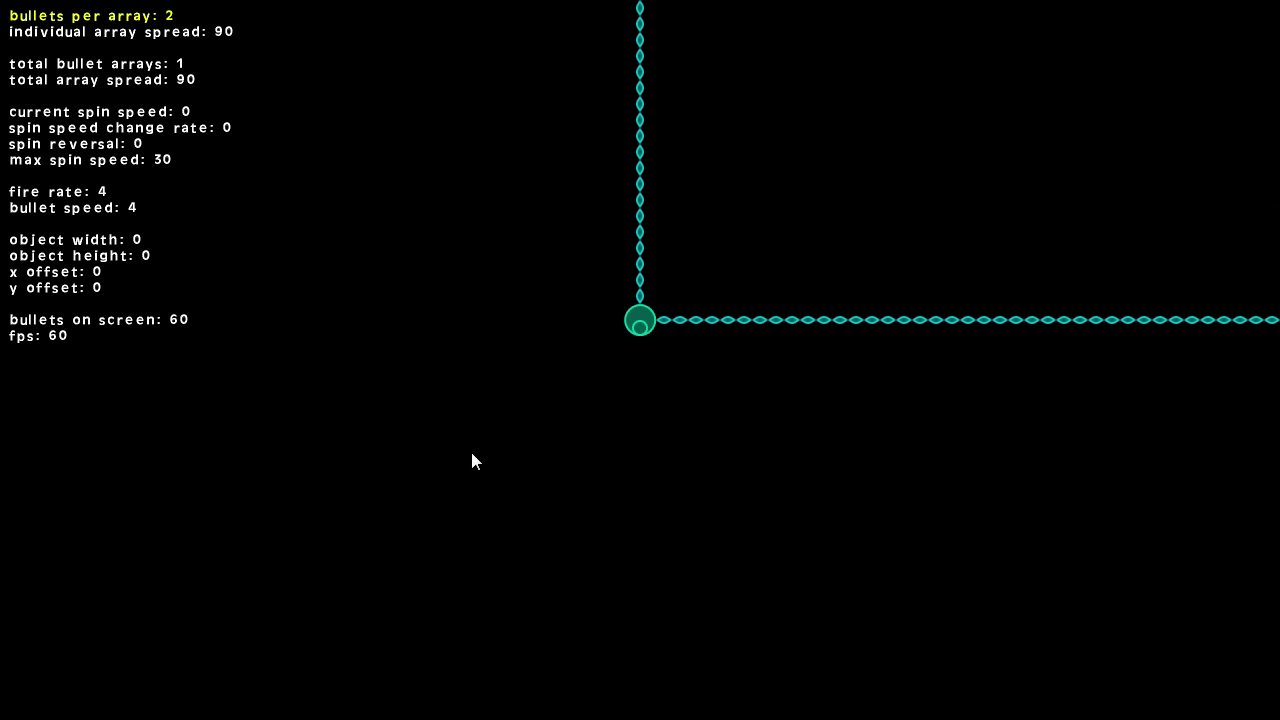
- Raise bullets per array from 2 to 4 so four bullet streams fire
{"action": "key", "text": "Right"}
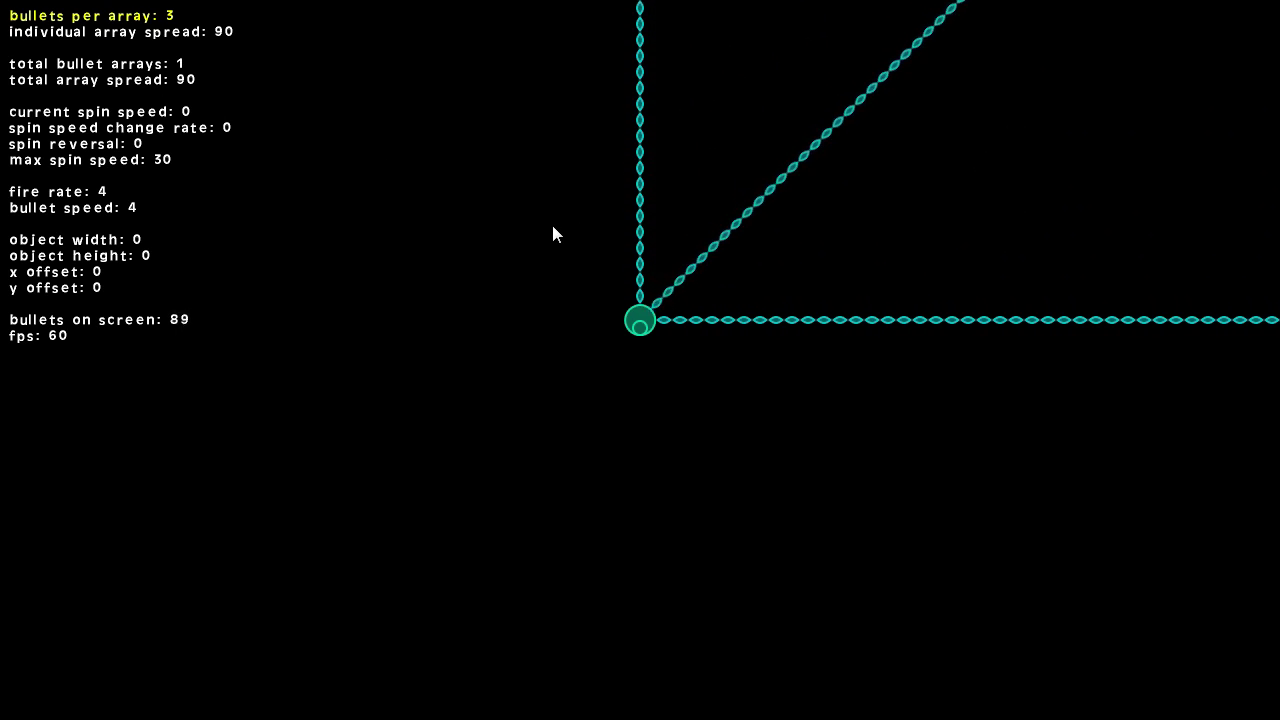
{"action": "key", "text": "Right"}
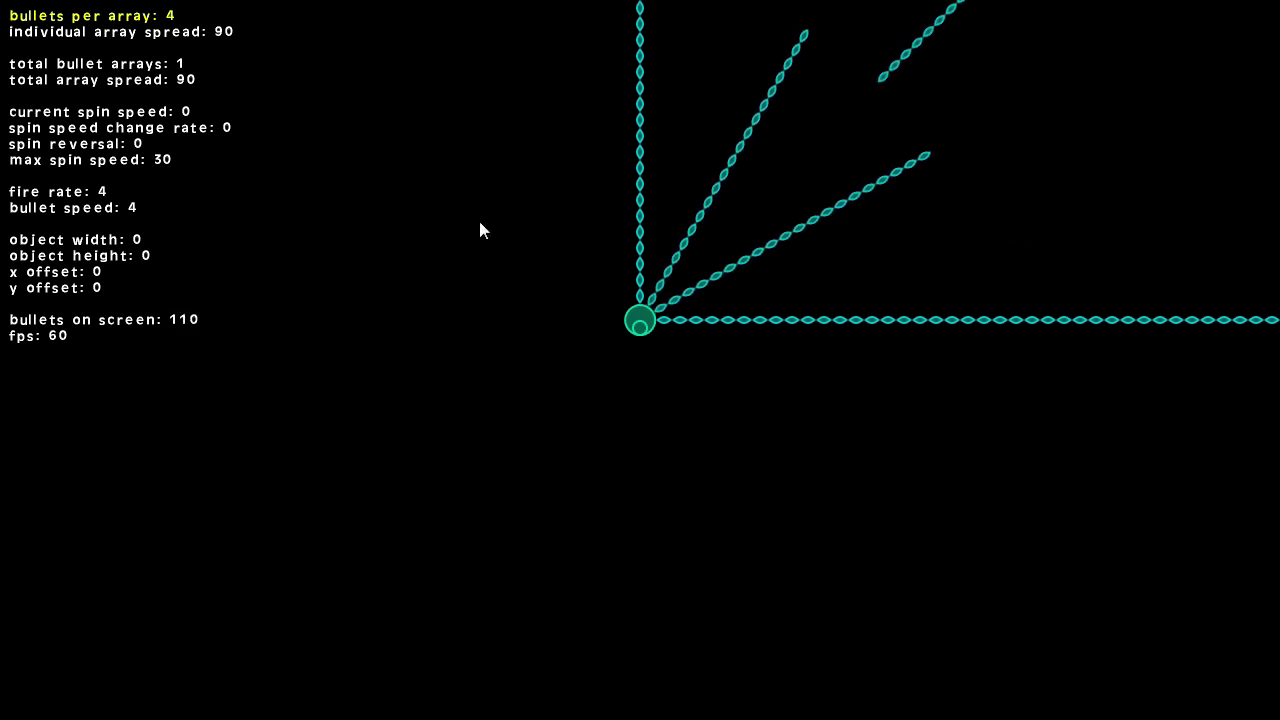
{"action": "key", "text": "Down"}
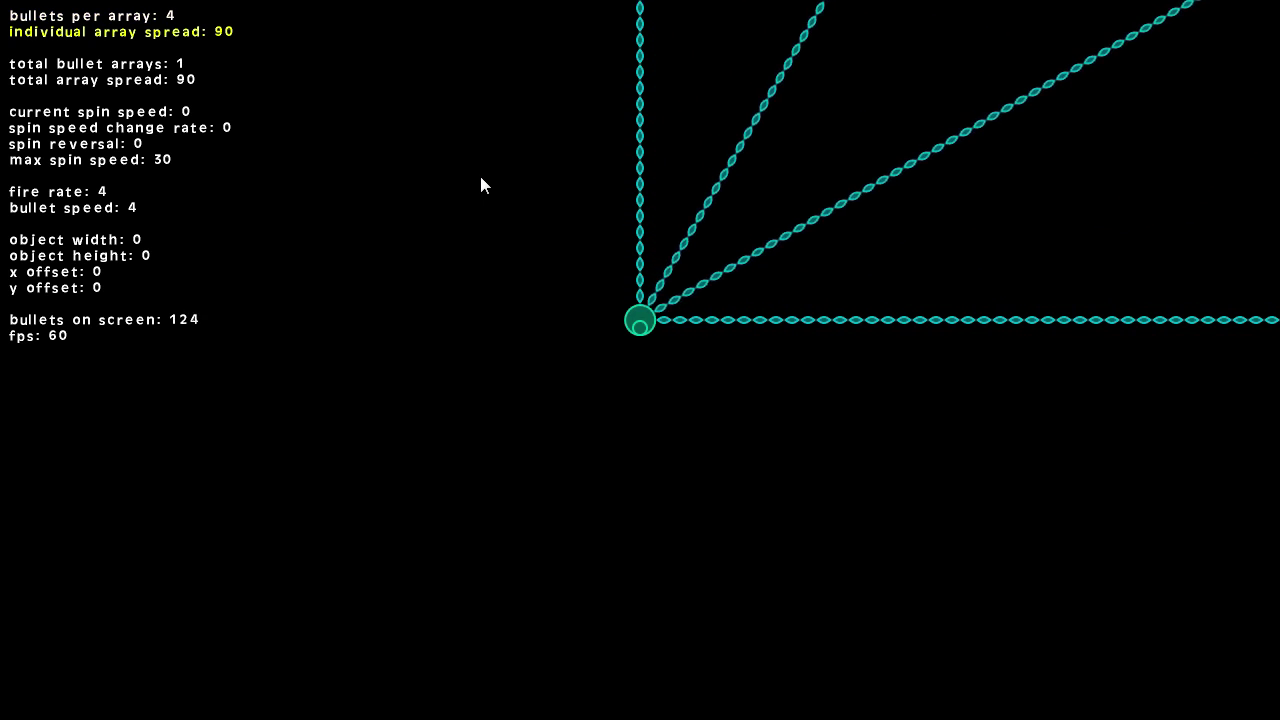
{"action": "key", "text": "Right"}
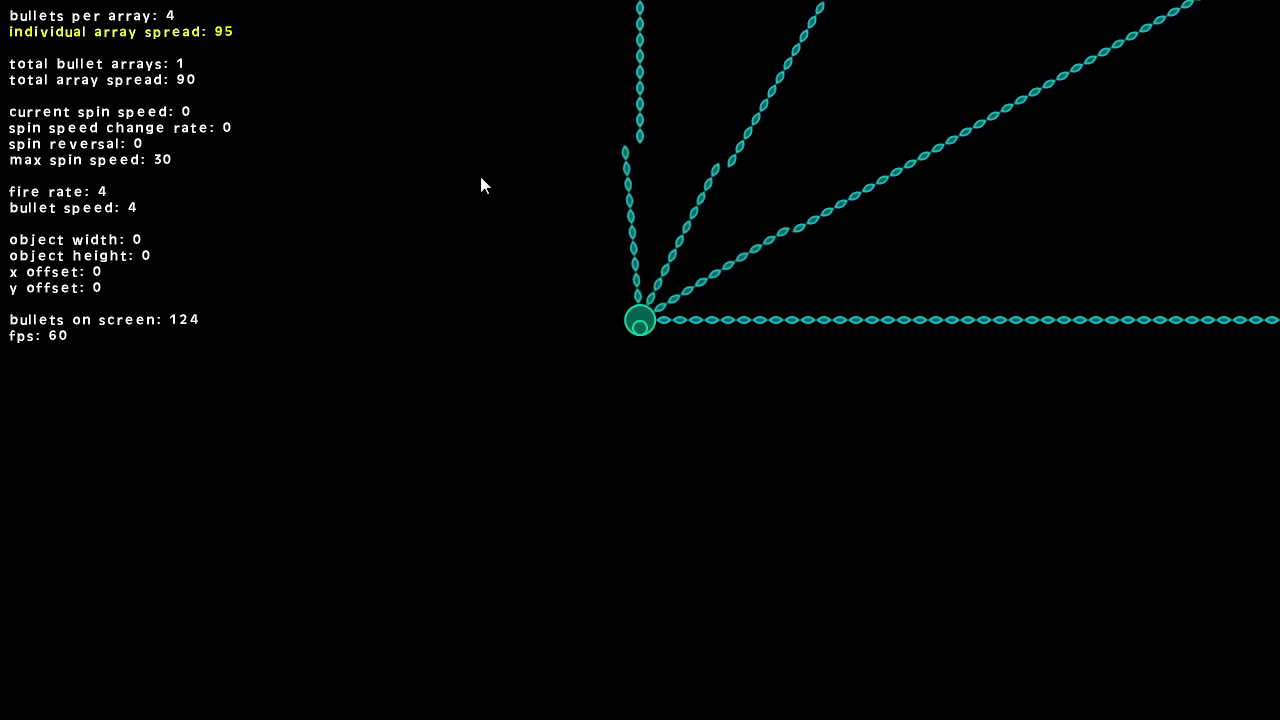
{"action": "key", "text": "Right"}
{"action": "key", "text": "Right"}
{"action": "key", "text": "Right"}
{"action": "key", "text": "Right"}
{"action": "key", "text": "Right"}
{"action": "key", "text": "Right"}
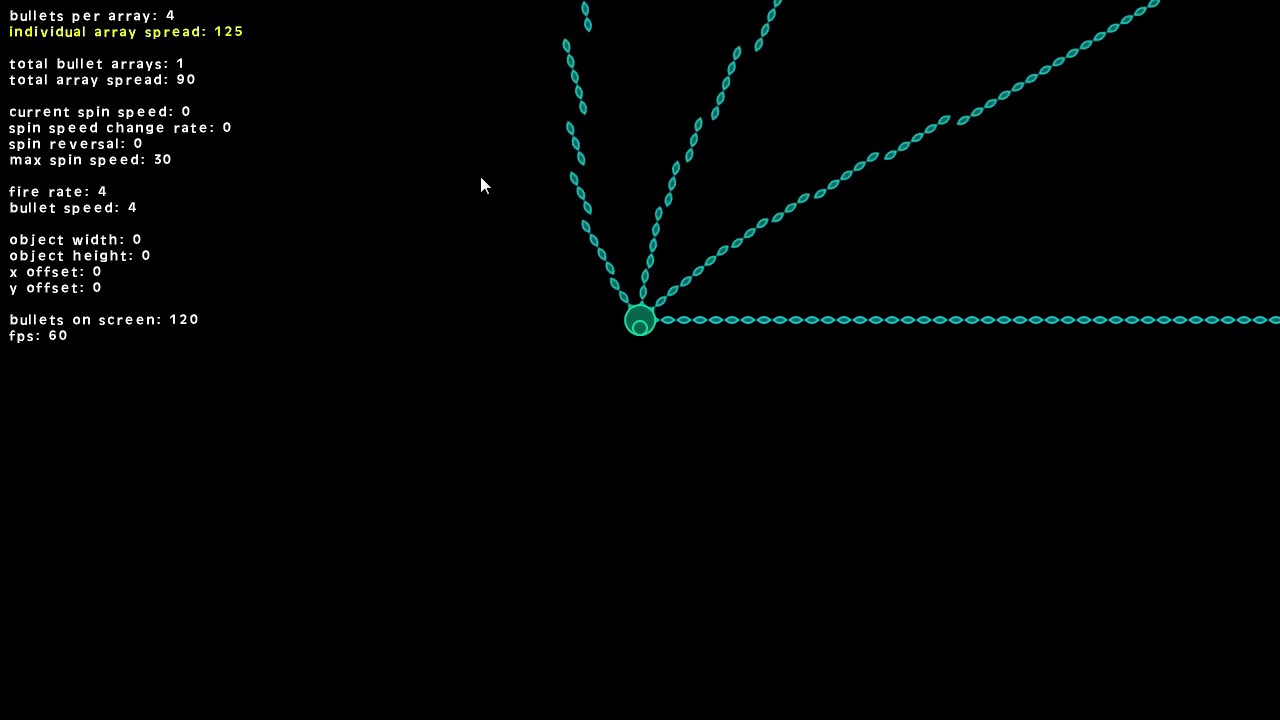
{"action": "key", "text": "Right"}
{"action": "key", "text": "Right"}
{"action": "key", "text": "Right"}
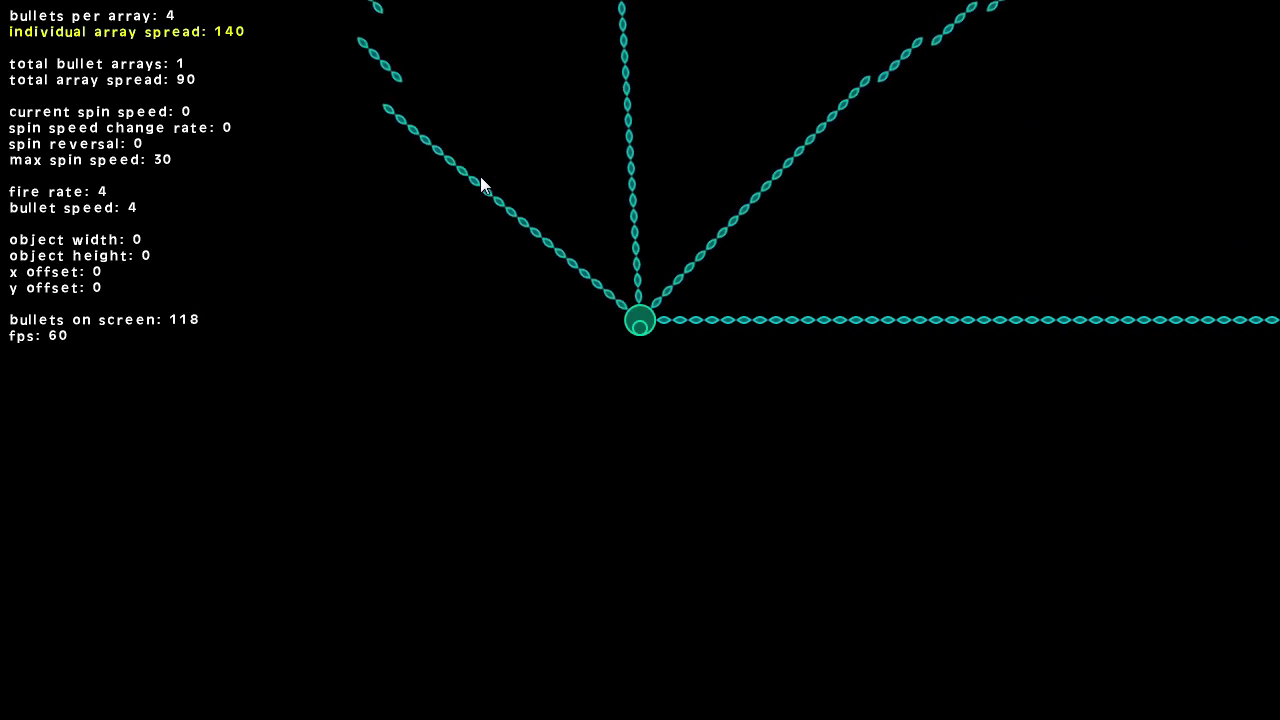
{"action": "key", "text": "Left"}
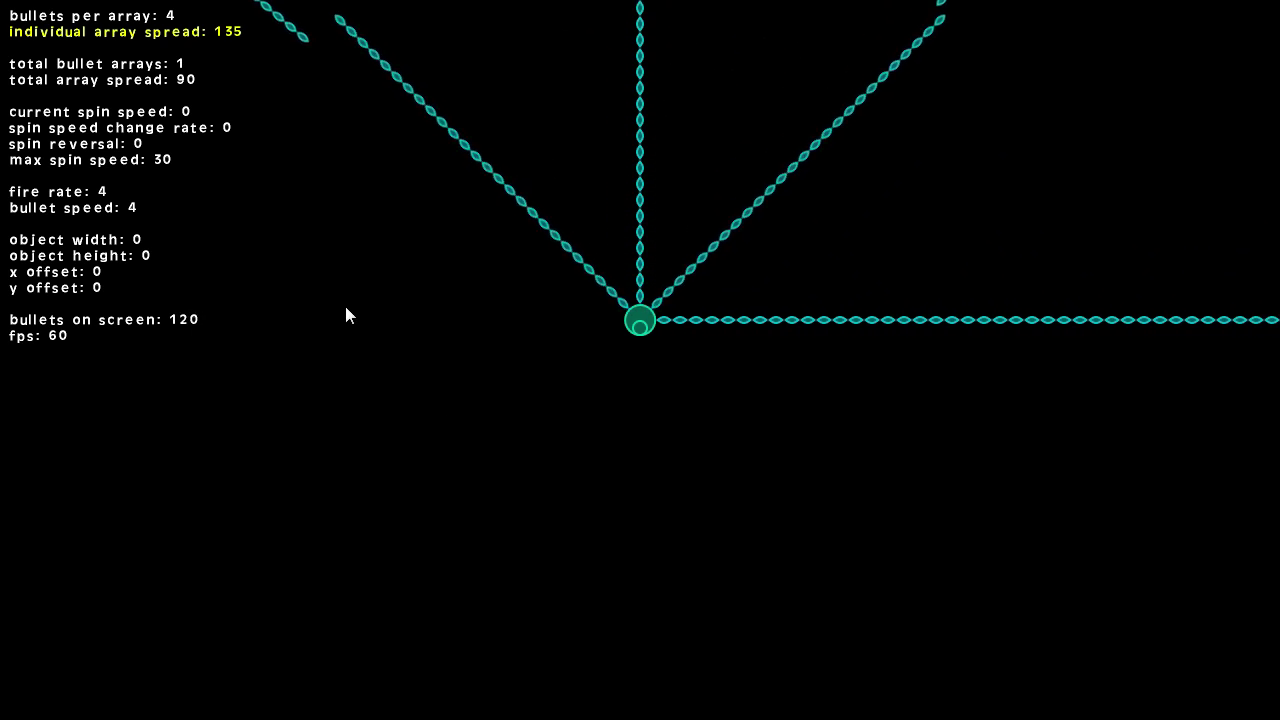
{"action": "key", "text": "Right"}
{"action": "key", "text": "Right"}
{"action": "key", "text": "Right"}
{"action": "key", "text": "Right"}
{"action": "key", "text": "Right"}
{"action": "key", "text": "Right"}
{"action": "key", "text": "Right"}
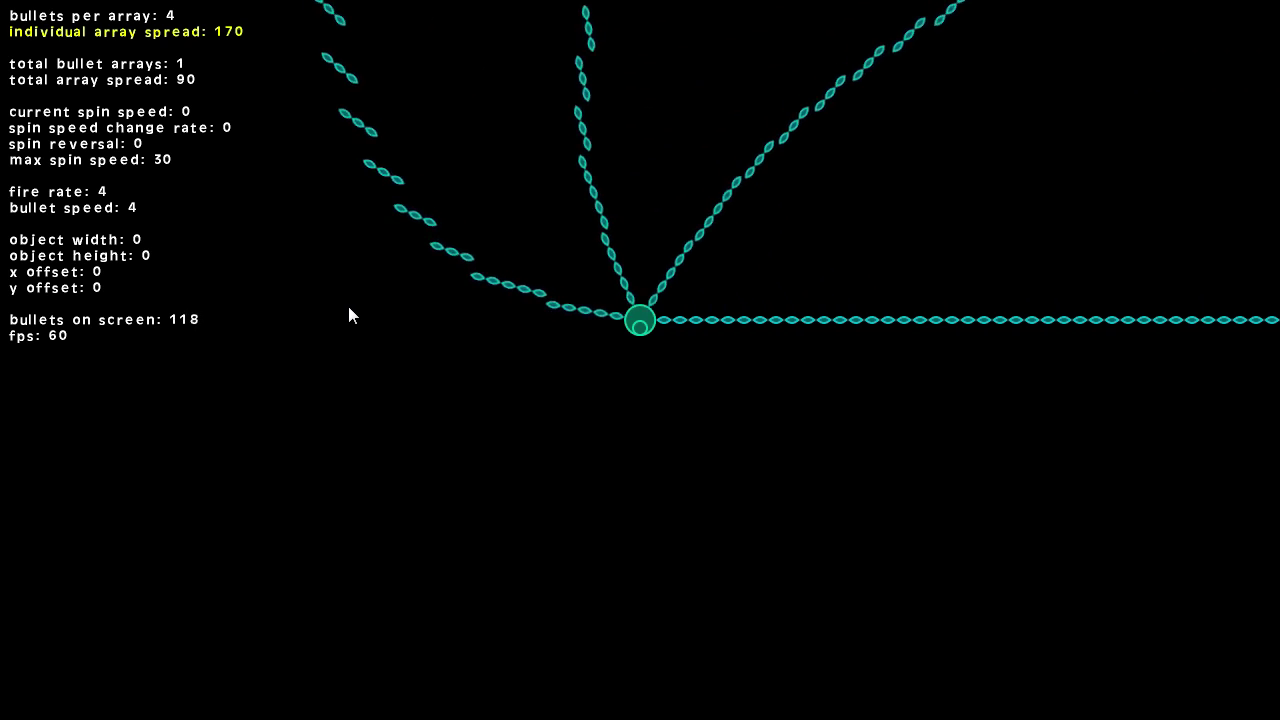
{"action": "key", "text": "Right"}
{"action": "key", "text": "Right"}
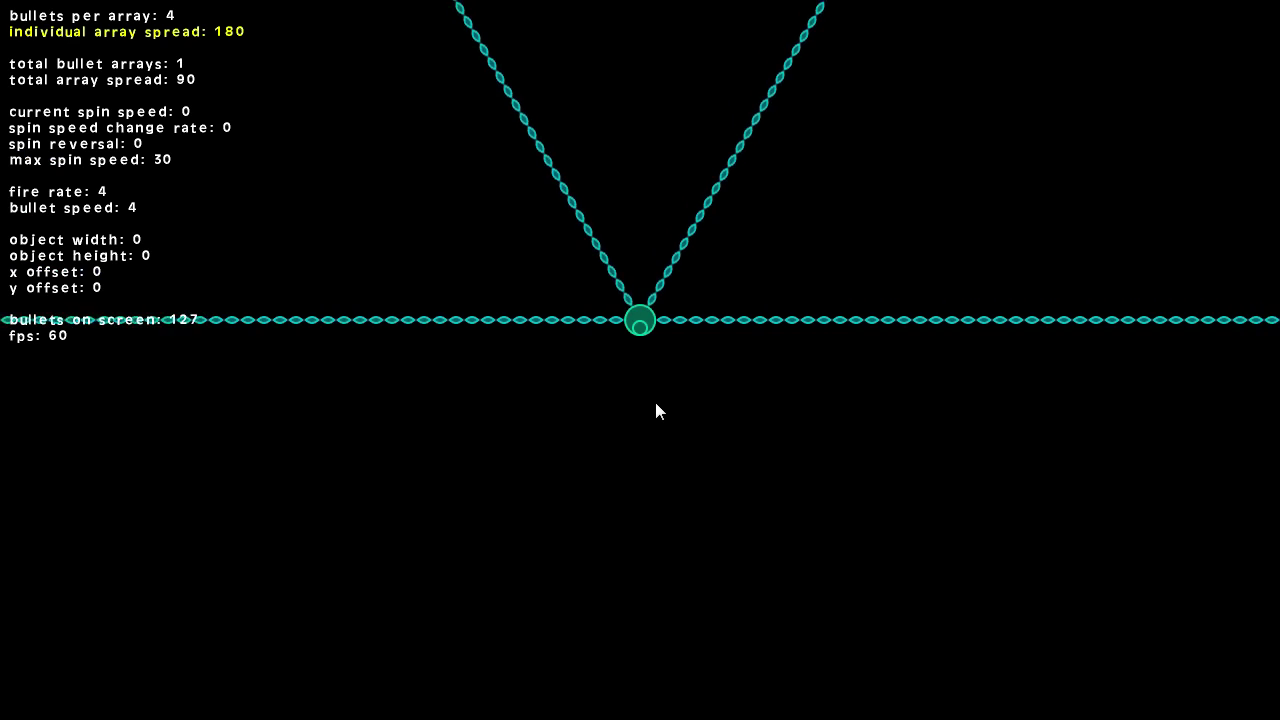
{"action": "key", "text": "Left"}
{"action": "key", "text": "Left"}
{"action": "key", "text": "Left"}
{"action": "key", "text": "Left"}
{"action": "key", "text": "Left"}
{"action": "key", "text": "Left"}
{"action": "key", "text": "Left"}
{"action": "key", "text": "Left"}
{"action": "key", "text": "Left"}
{"action": "key", "text": "Left"}
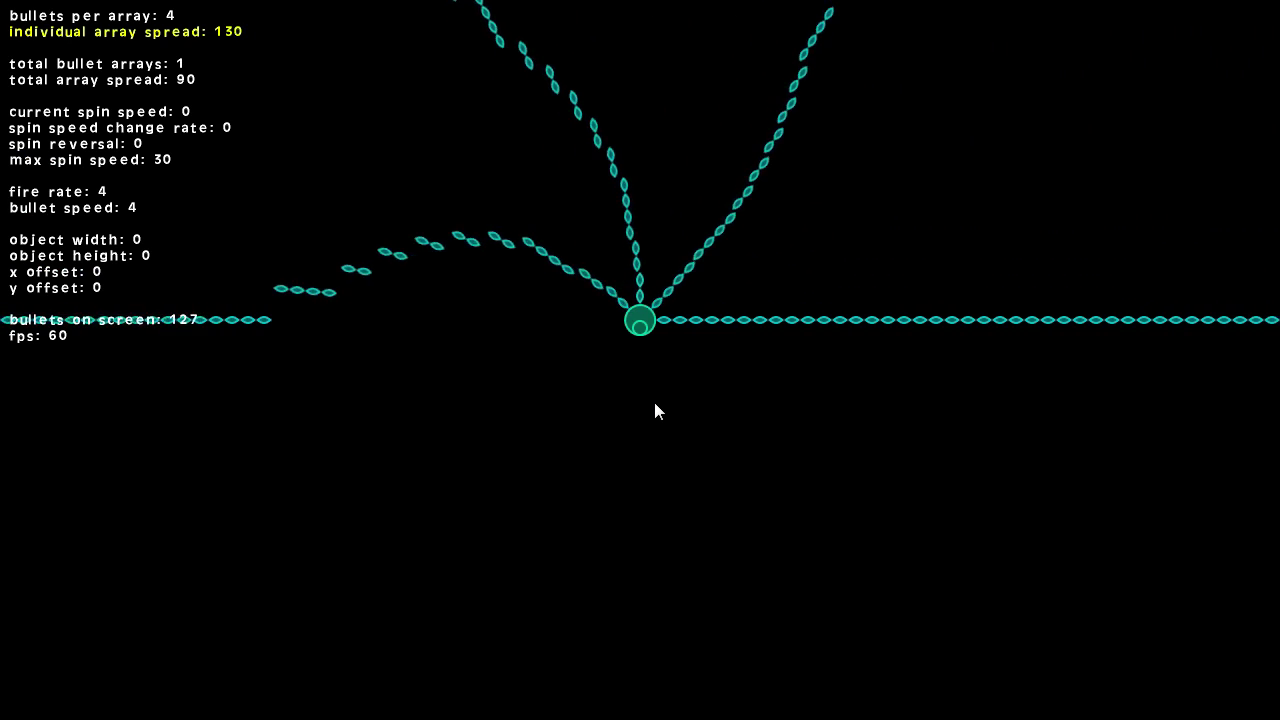
{"action": "key", "text": "Left"}
{"action": "key", "text": "Left"}
{"action": "key", "text": "Left"}
{"action": "key", "text": "Left"}
{"action": "key", "text": "Left"}
{"action": "key", "text": "Left"}
{"action": "key", "text": "Left"}
{"action": "key", "text": "Left"}
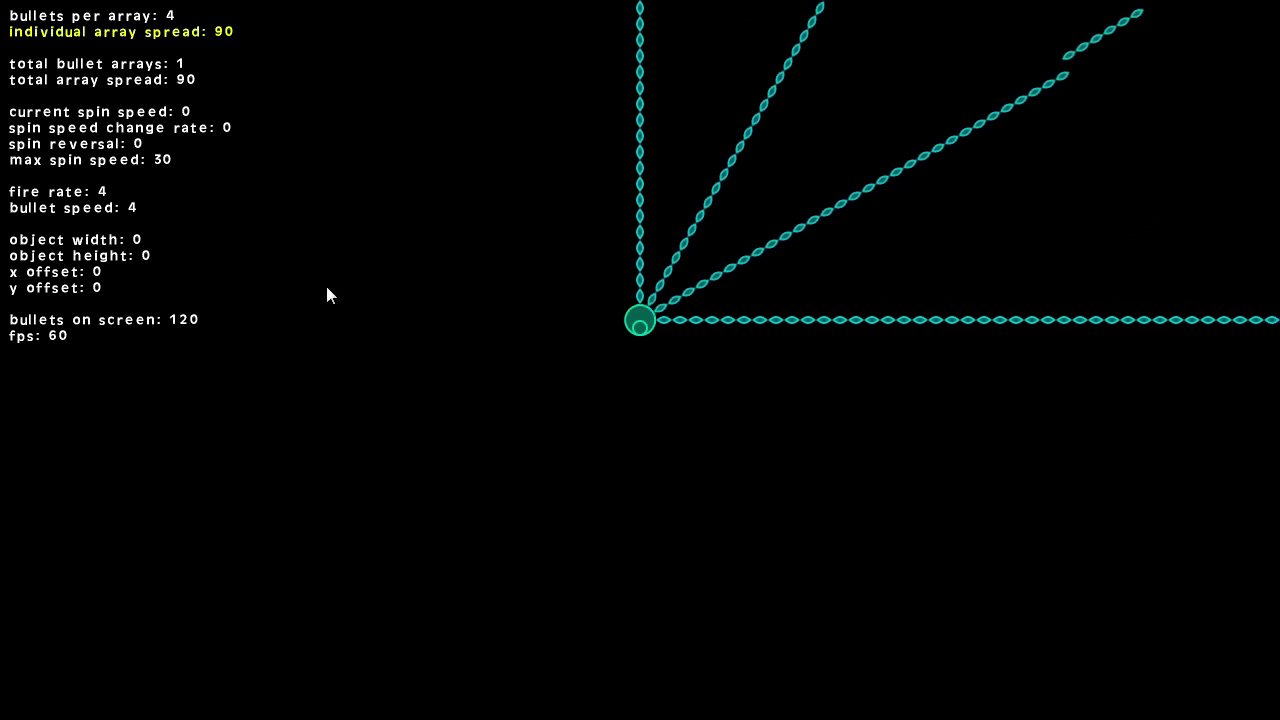
- Increase total bullet arrays to 2 to add a second bullet fan
{"action": "key", "text": "Down"}
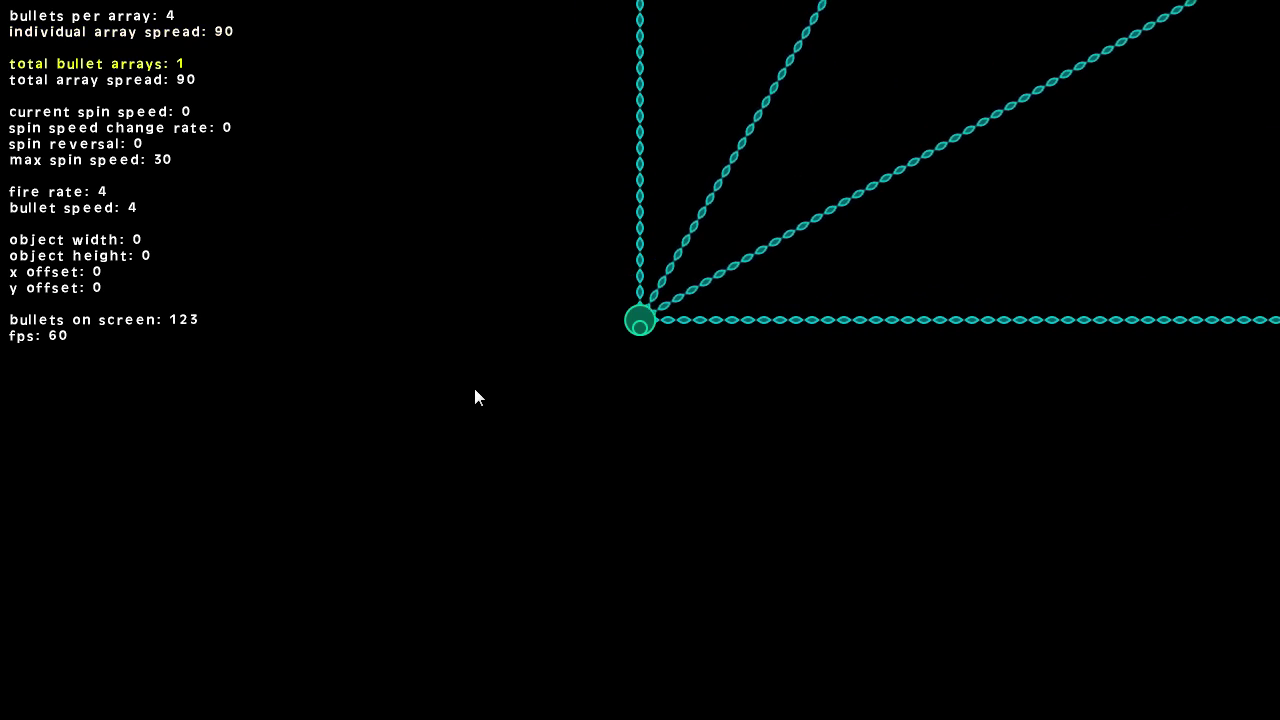
{"action": "key", "text": "Up"}
{"action": "key", "text": "Down"}
{"action": "key", "text": "Down"}
{"action": "key", "text": "Up"}
{"action": "key", "text": "Right"}
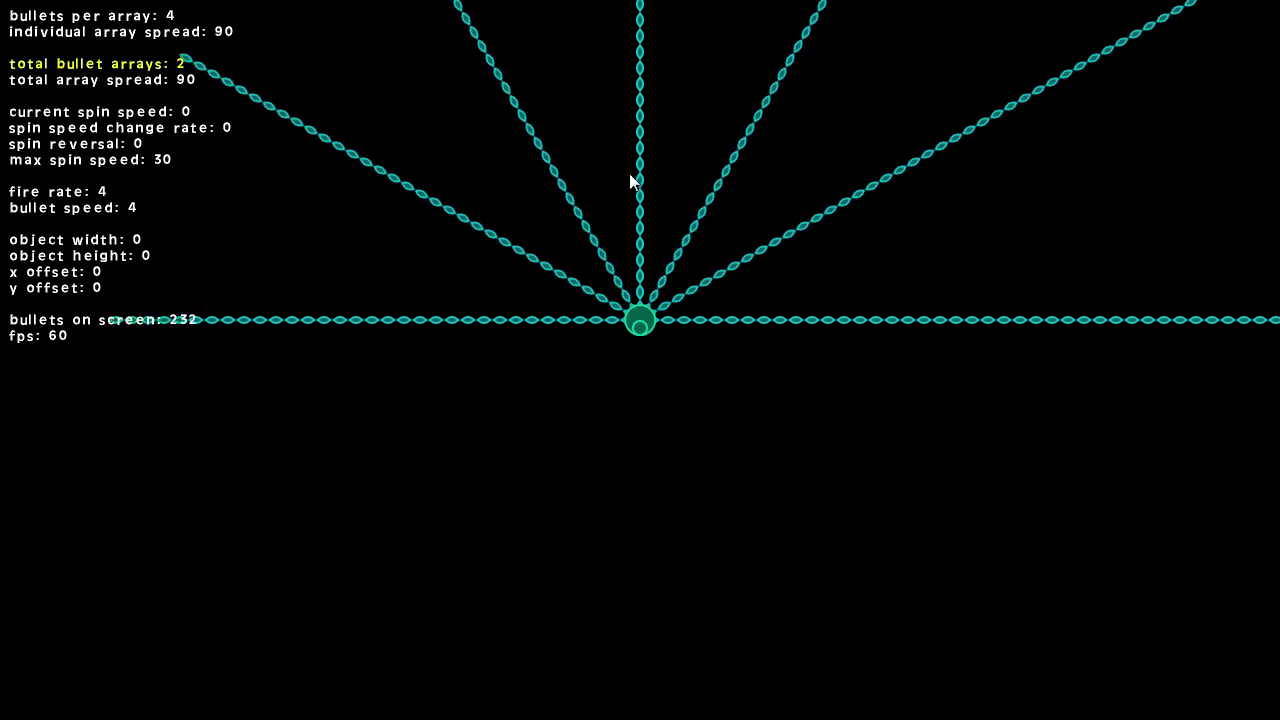
- Widen the total array spread to 170 to swing the second fan around
{"action": "key", "text": "Down"}
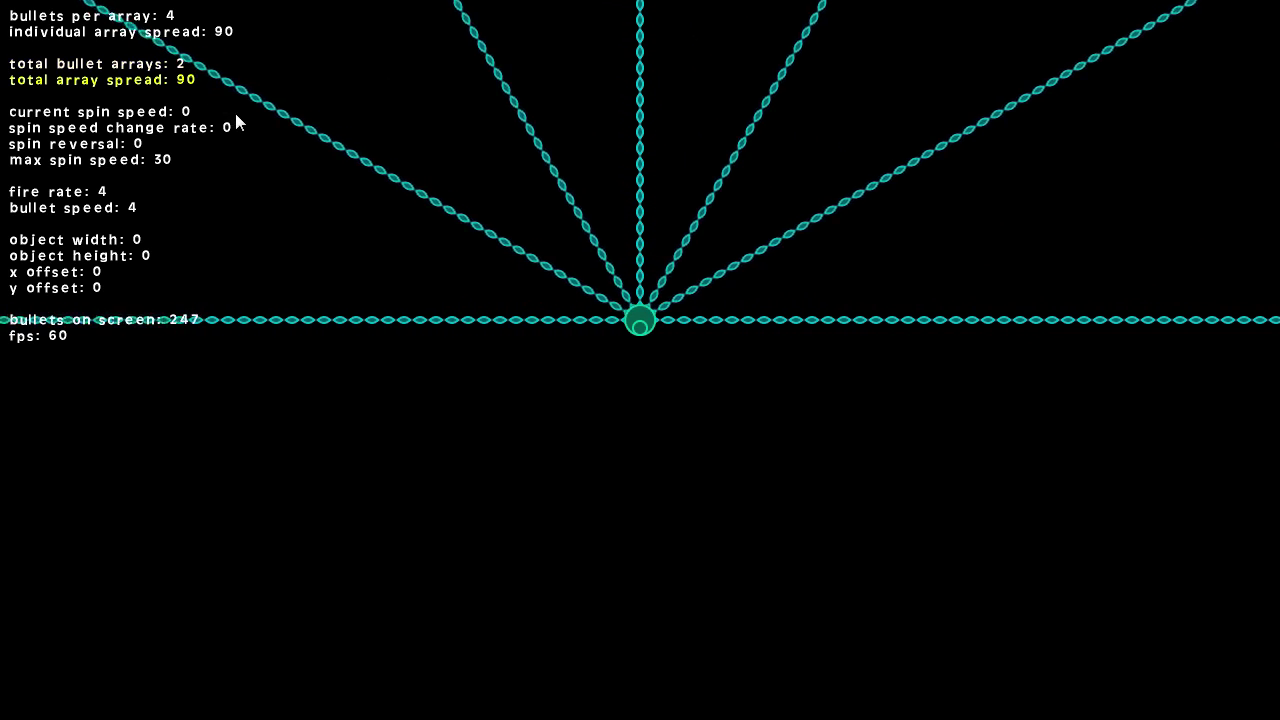
{"action": "key", "text": "Right"}
{"action": "key", "text": "Right"}
{"action": "key", "text": "Right"}
{"action": "key", "text": "Right"}
{"action": "key", "text": "Right"}
{"action": "key", "text": "Right"}
{"action": "key", "text": "Right"}
{"action": "key", "text": "Right"}
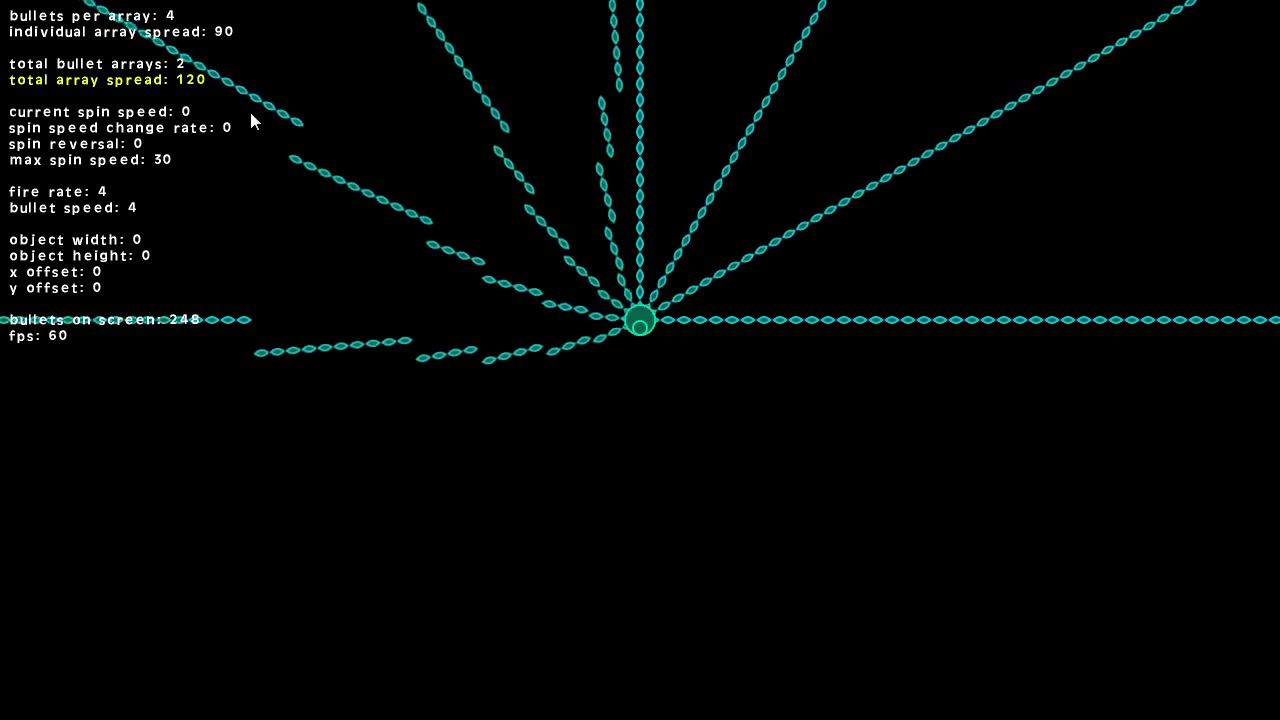
{"action": "key", "text": "Right"}
{"action": "key", "text": "Right"}
{"action": "key", "text": "Right"}
{"action": "key", "text": "Right"}
{"action": "key", "text": "Right"}
{"action": "key", "text": "Right"}
{"action": "key", "text": "Right"}
{"action": "key", "text": "Right"}
{"action": "key", "text": "Right"}
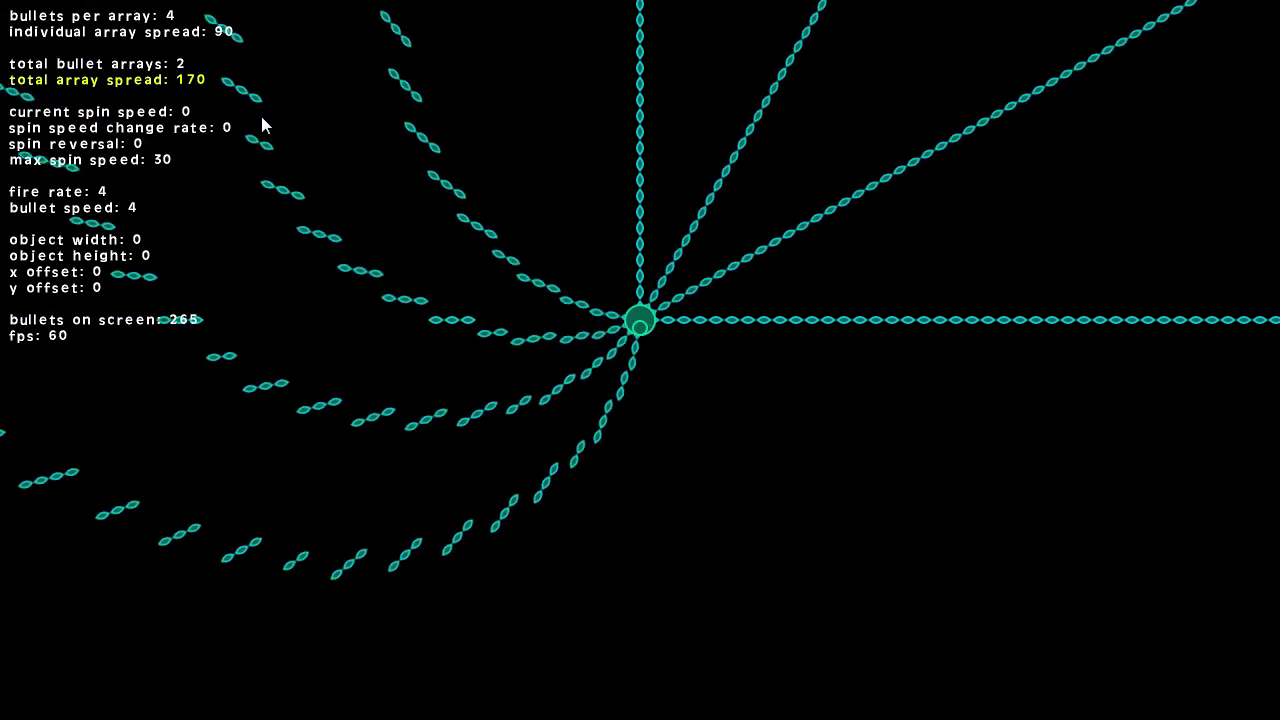
{"action": "key", "text": "Right"}
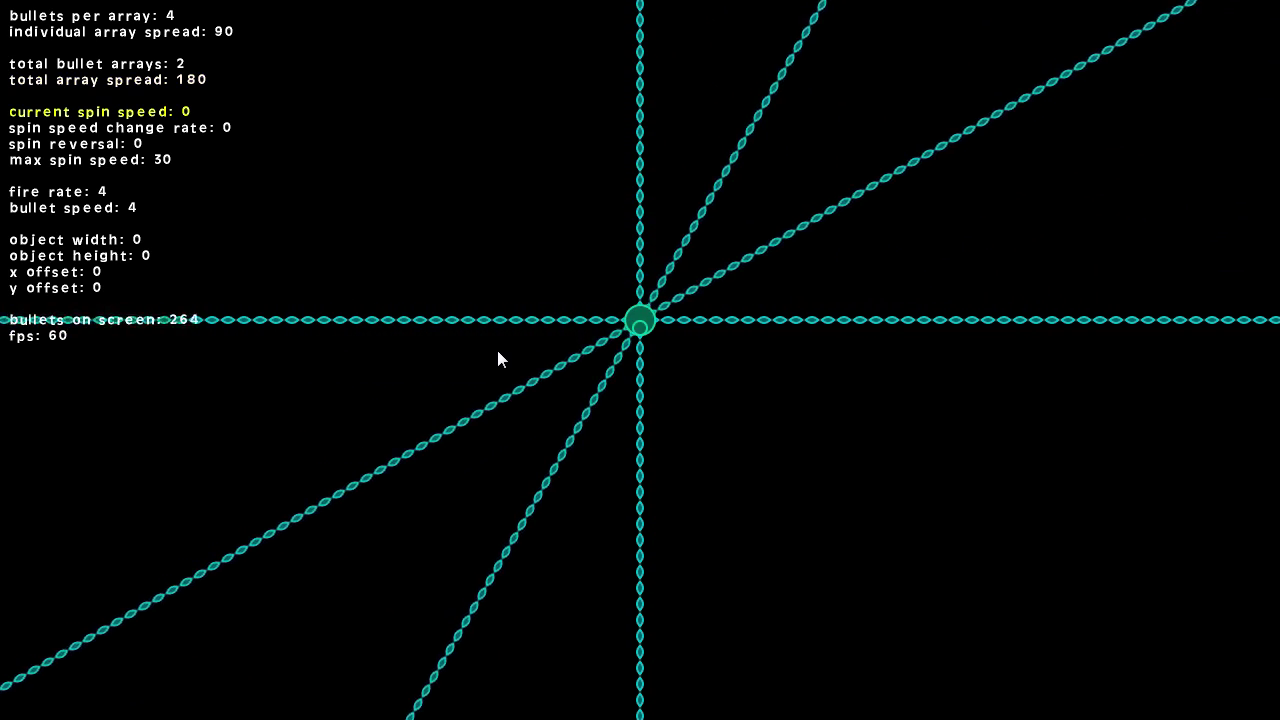
- Set current spin speed to 15 so the streams curl into a rotating spiral
{"action": "key", "text": "Down"}
{"action": "key", "text": "Right"}
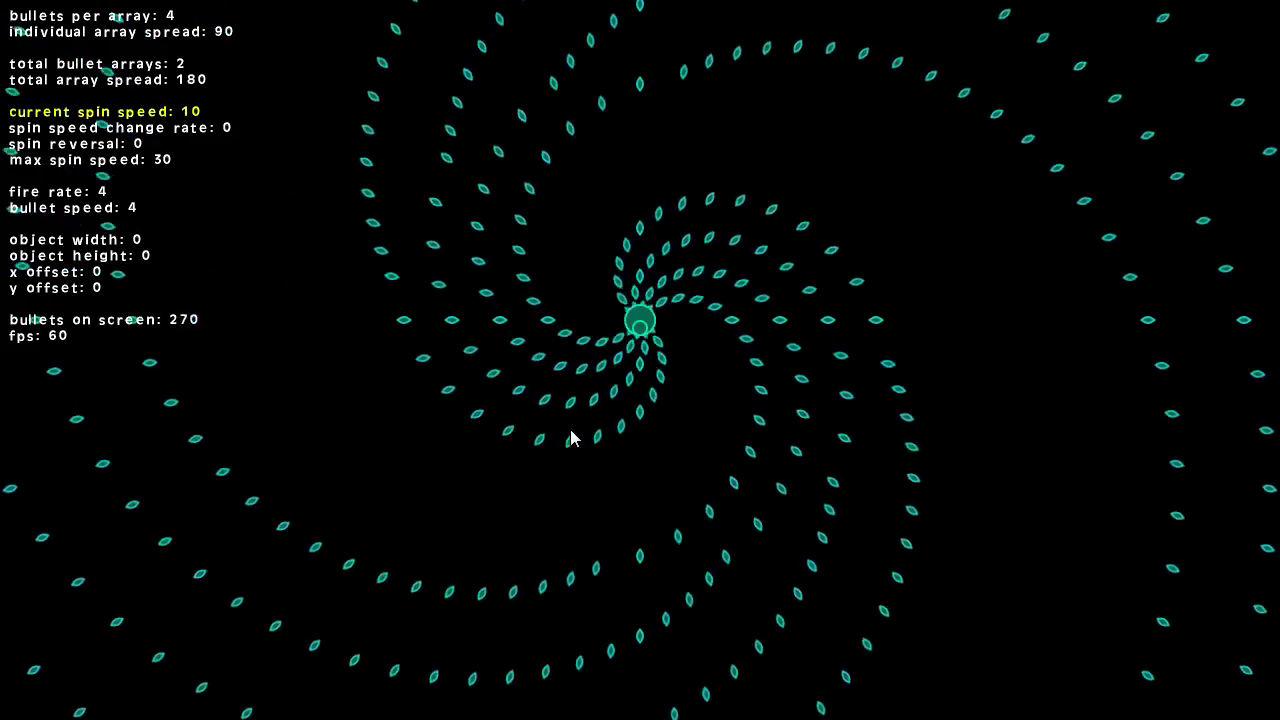
{"action": "key", "text": "Right"}
{"action": "key", "text": "Right"}
{"action": "key", "text": "Right"}
{"action": "key", "text": "Right"}
{"action": "key", "text": "Right"}
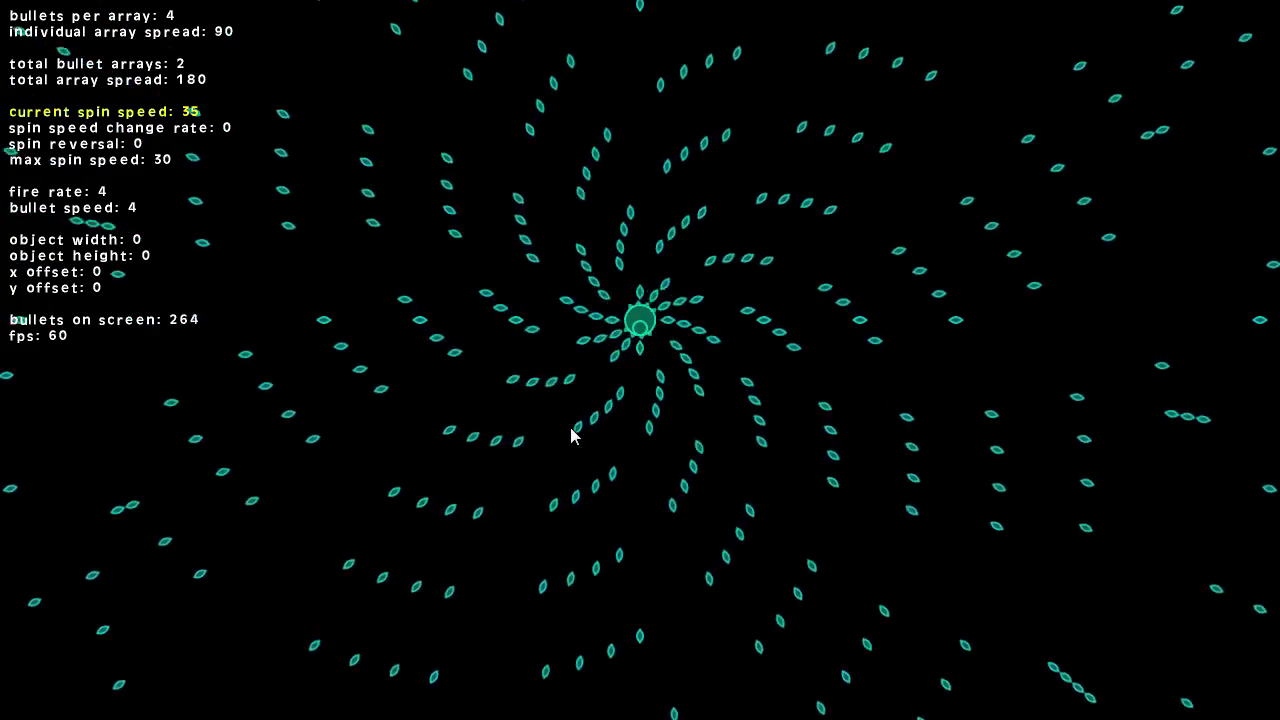
{"action": "key", "text": "Left"}
{"action": "key", "text": "Left"}
{"action": "key", "text": "Left"}
{"action": "key", "text": "Left"}
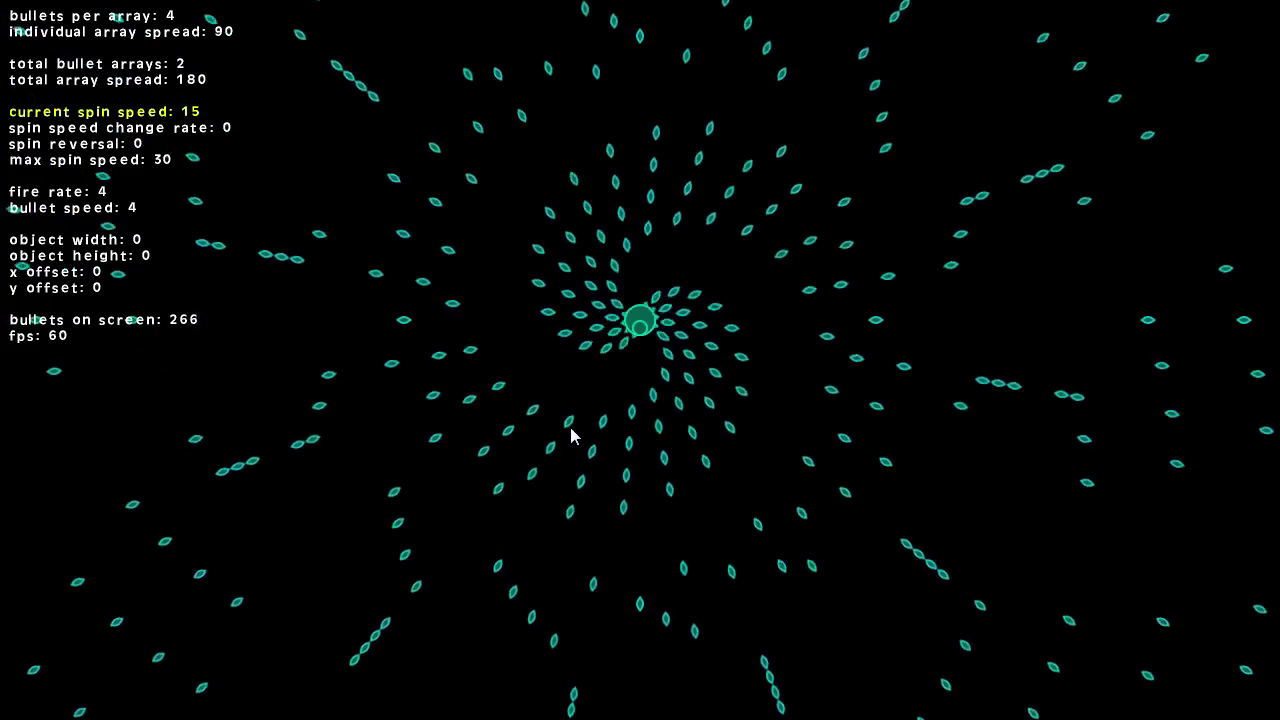
- Turn spin reversal on, setting it to 1
{"action": "key", "text": "Down"}
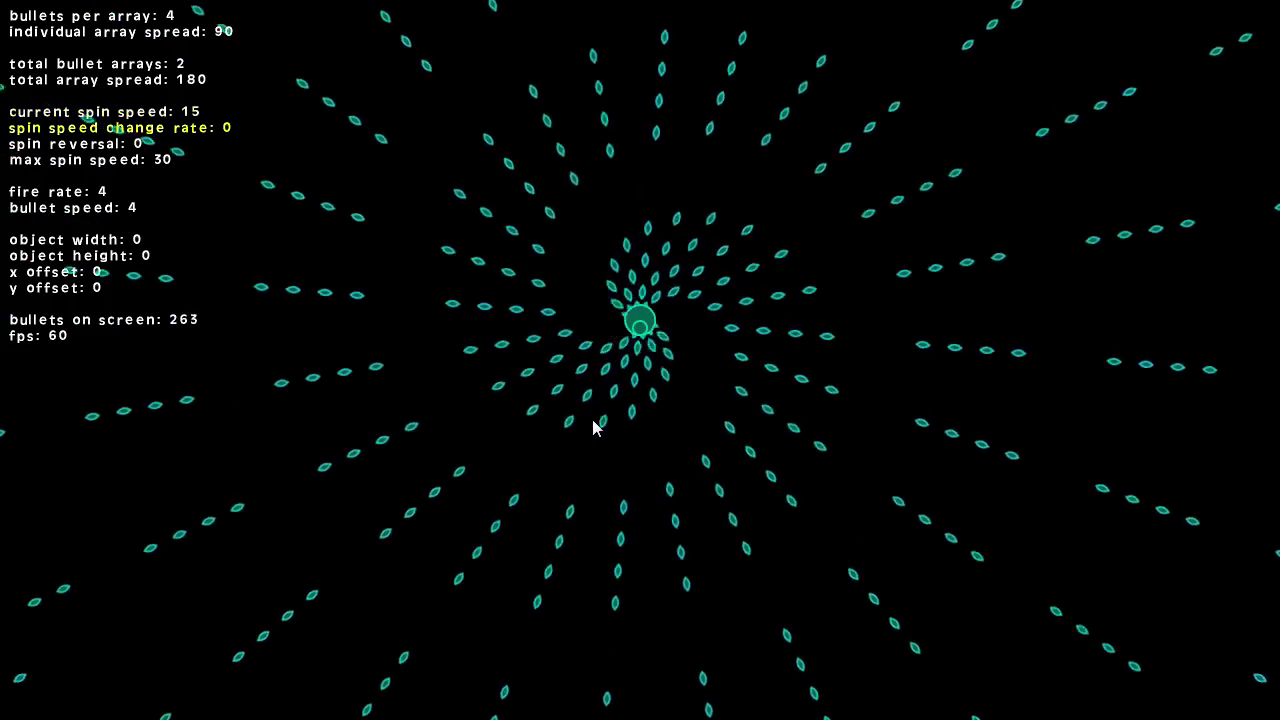
{"action": "key", "text": "Down"}
{"action": "key", "text": "Right"}
{"action": "key", "text": "Up"}
- Set spin speed change rate to 0.50, leaving max spin speed at 30
{"action": "key", "text": "Right"}
{"action": "key", "text": "Right"}
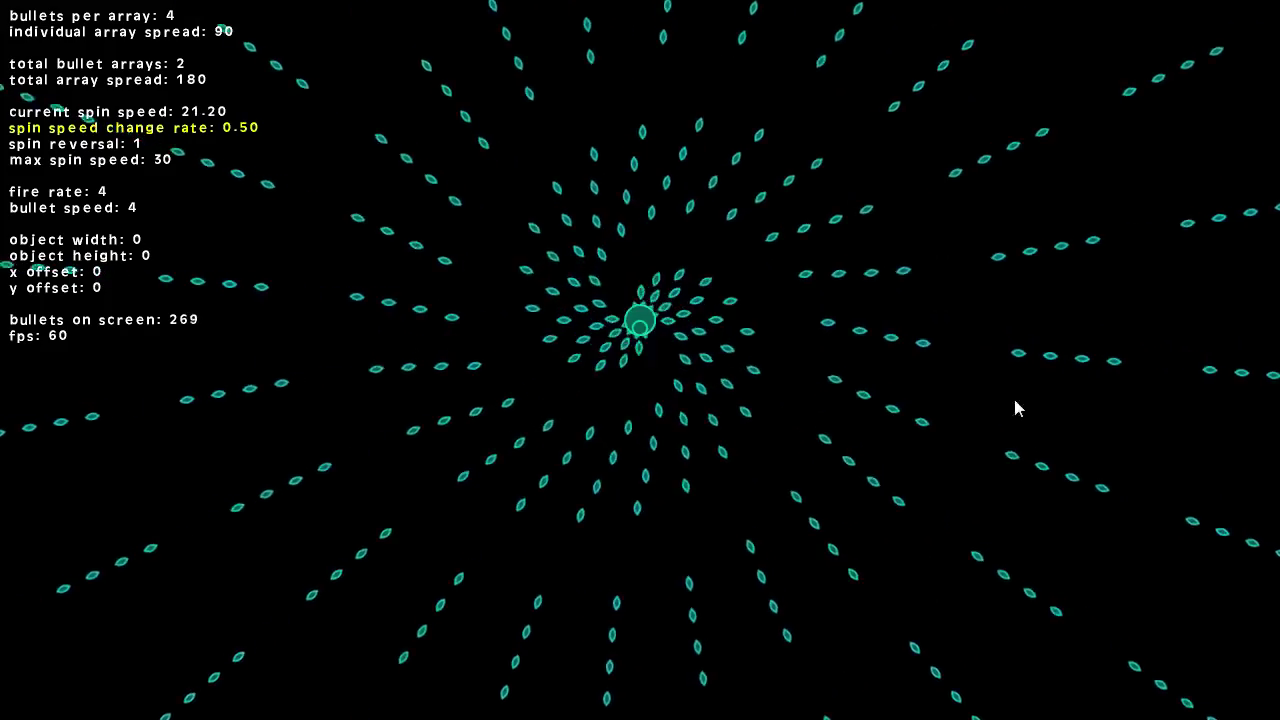
{"action": "key", "text": "Left"}
{"action": "key", "text": "Left"}
{"action": "key", "text": "Left"}
{"action": "key", "text": "Left"}
{"action": "key", "text": "Left"}
{"action": "key", "text": "Left"}
{"action": "key", "text": "Left"}
{"action": "key", "text": "Left"}
{"action": "key", "text": "Left"}
{"action": "key", "text": "Left"}
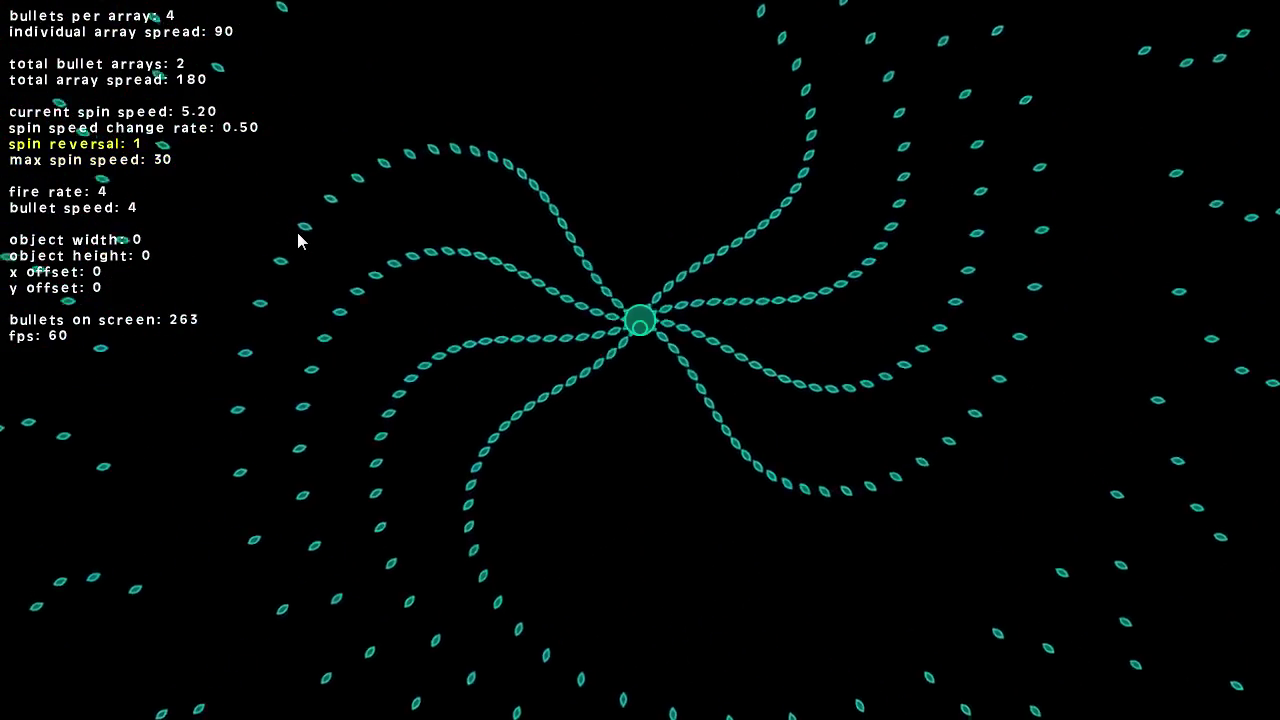
{"action": "key", "text": "Up"}
{"action": "key", "text": "Up"}
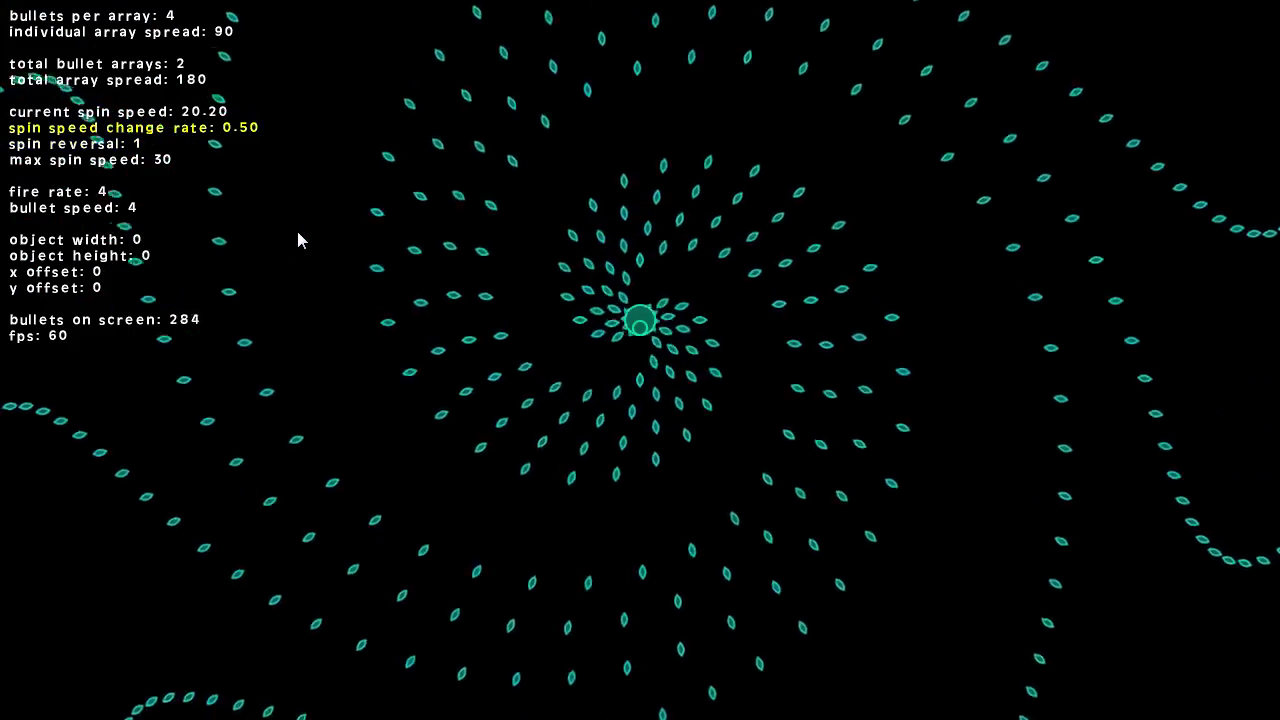
{"action": "key", "text": "Down"}
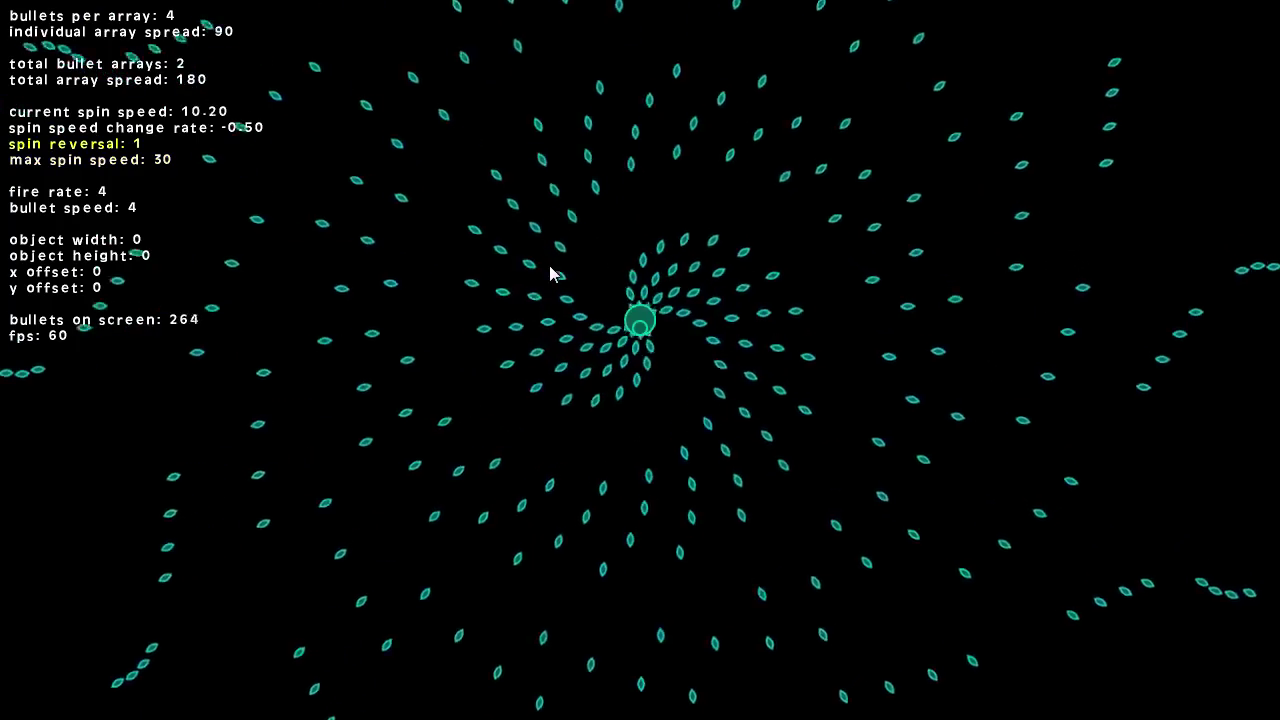
{"action": "key", "text": "Up"}
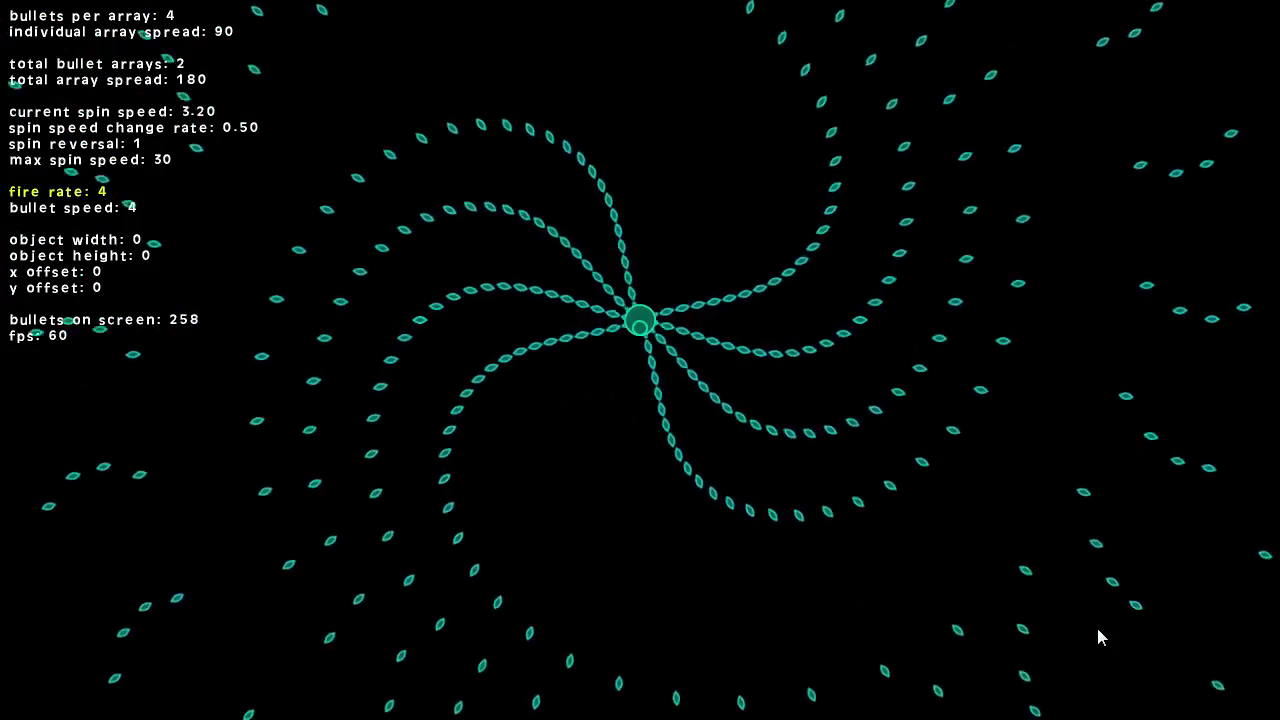
- Change the fire rate from 4 to 8
{"action": "key", "text": "Left"}
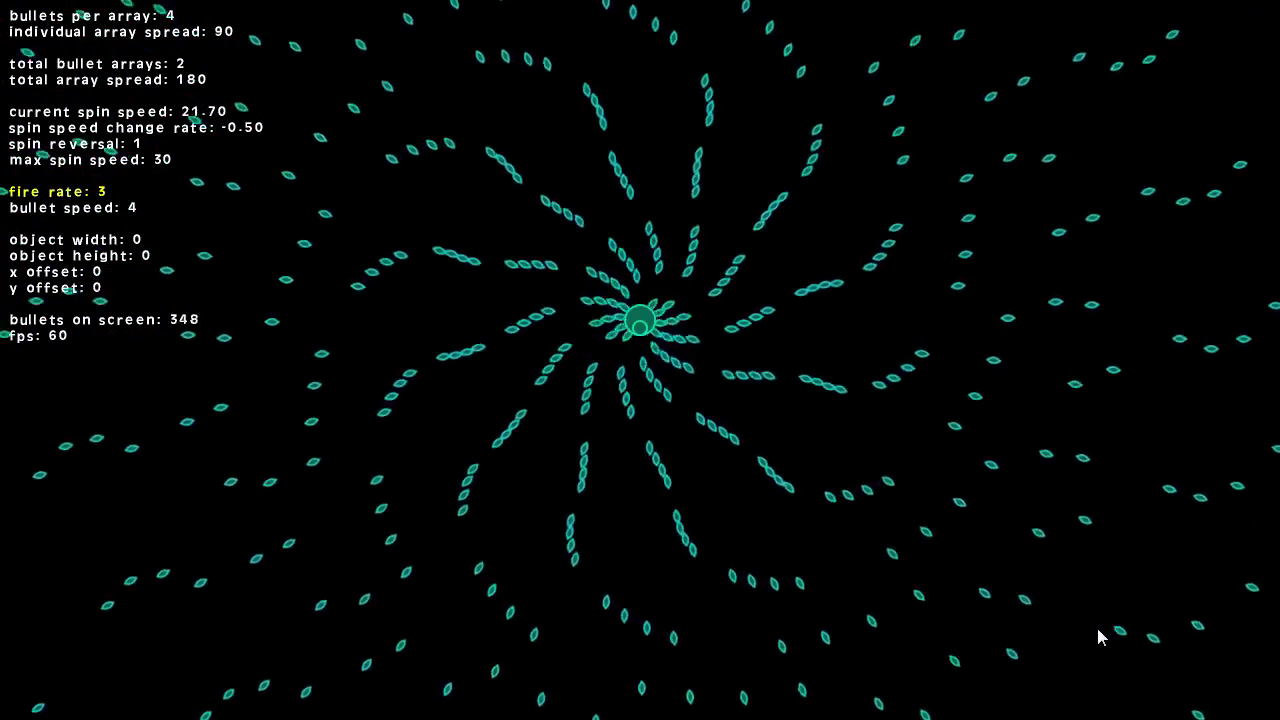
{"action": "key", "text": "Left"}
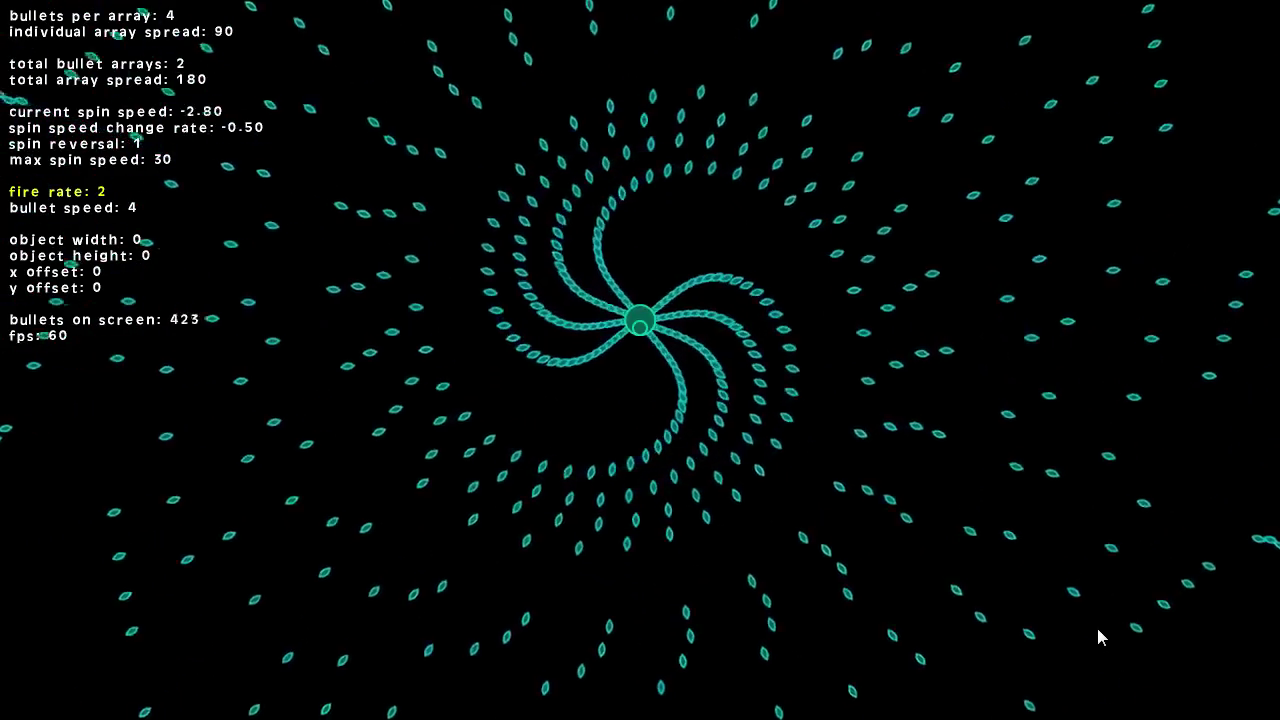
{"action": "key", "text": "Right"}
{"action": "key", "text": "Right"}
{"action": "key", "text": "Right"}
{"action": "key", "text": "Right"}
{"action": "key", "text": "Right"}
{"action": "key", "text": "Right"}
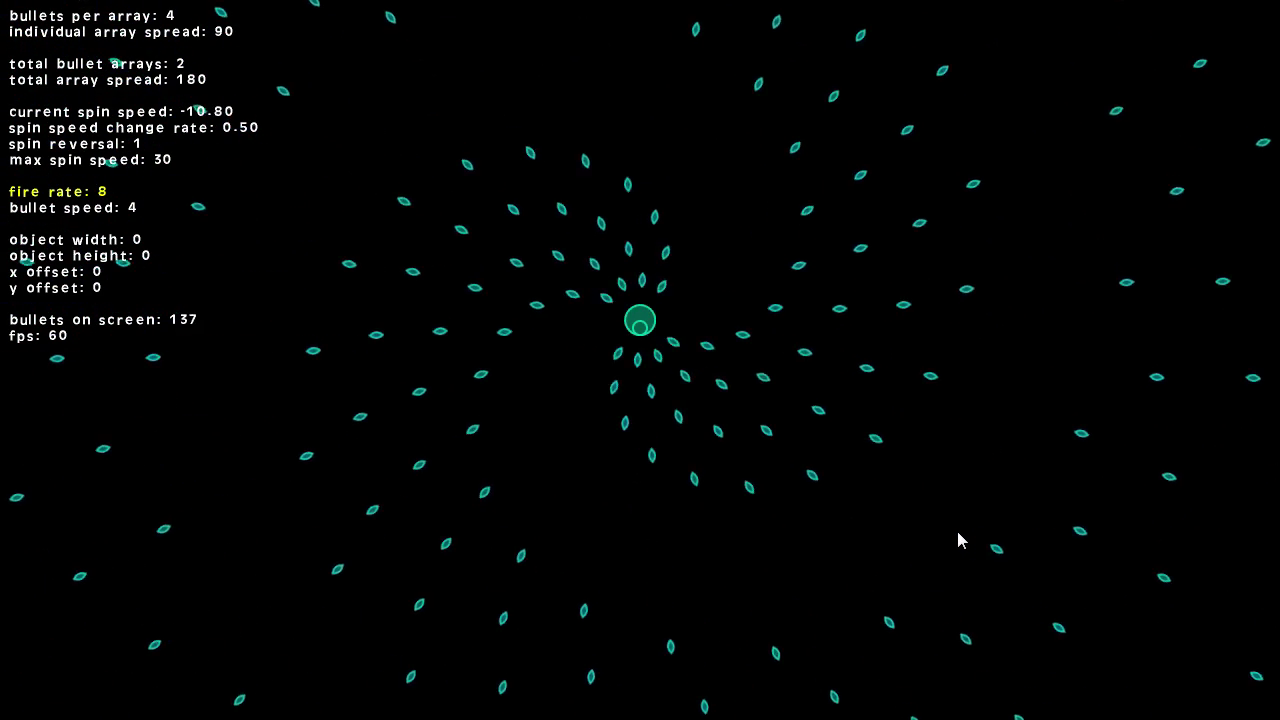
- Raise the bullet speed from 4 to 8
{"action": "key", "text": "Down"}
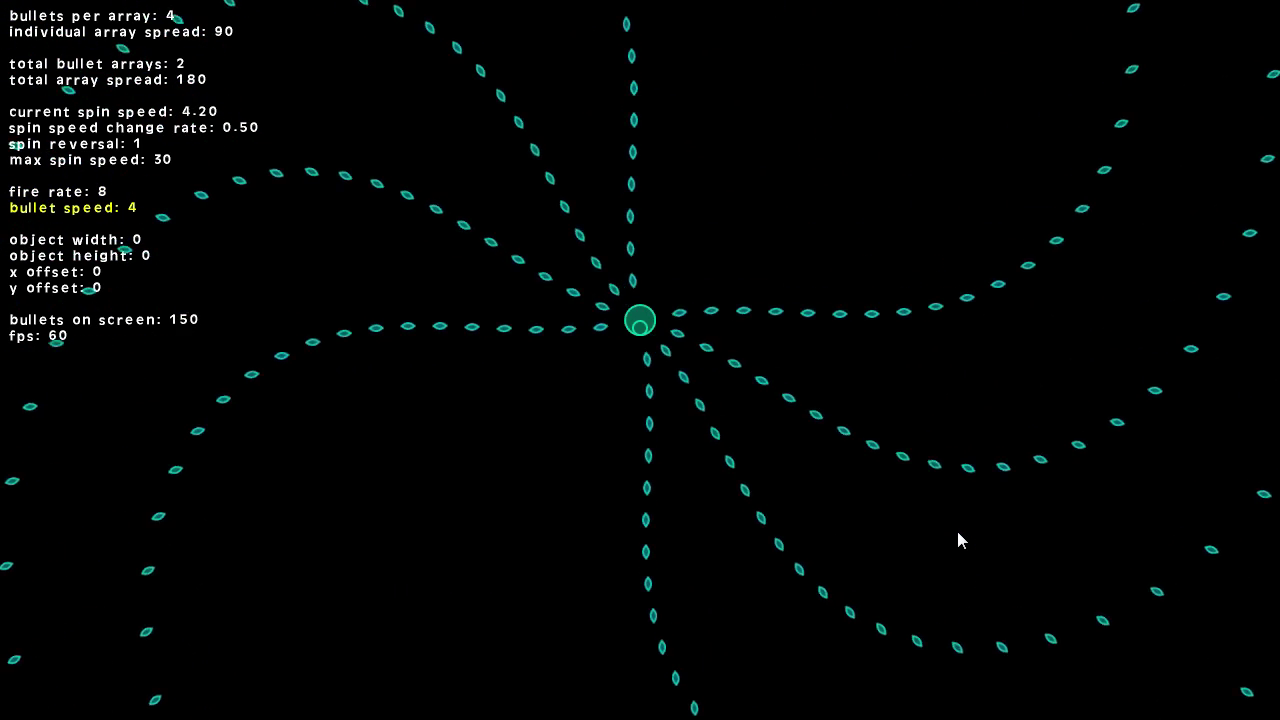
{"action": "key", "text": "Left"}
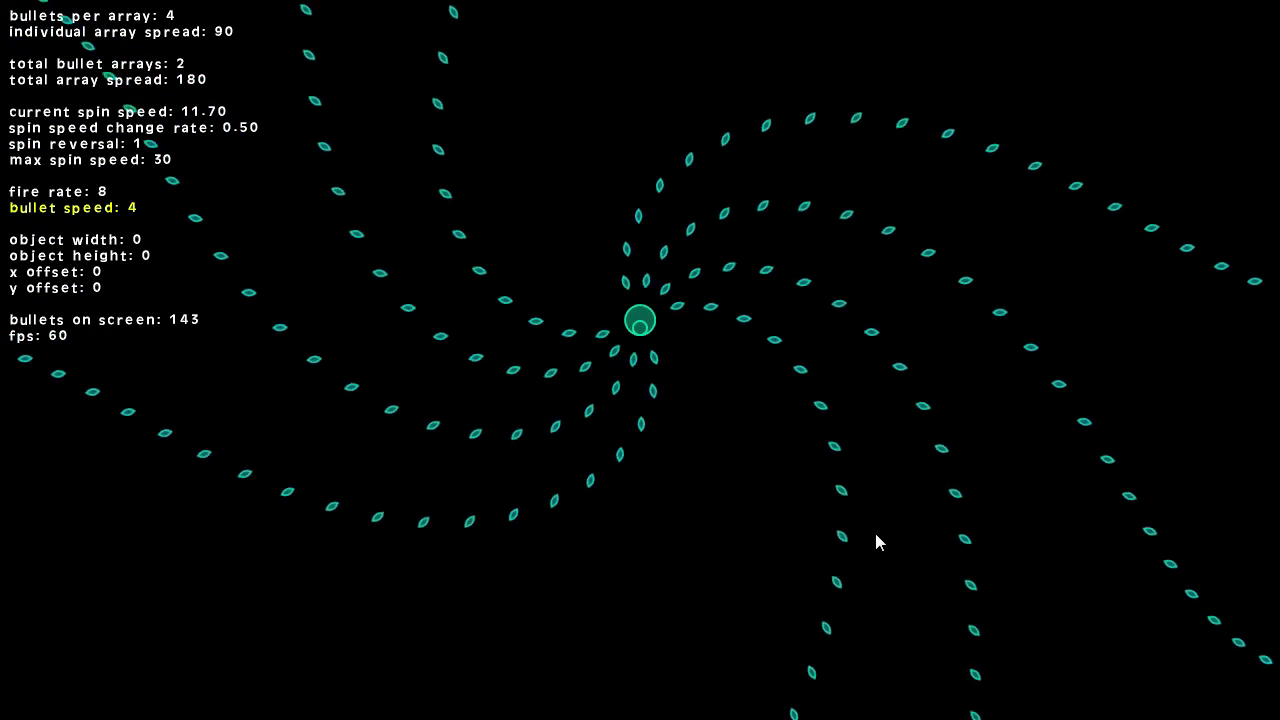
{"action": "key", "text": "Left"}
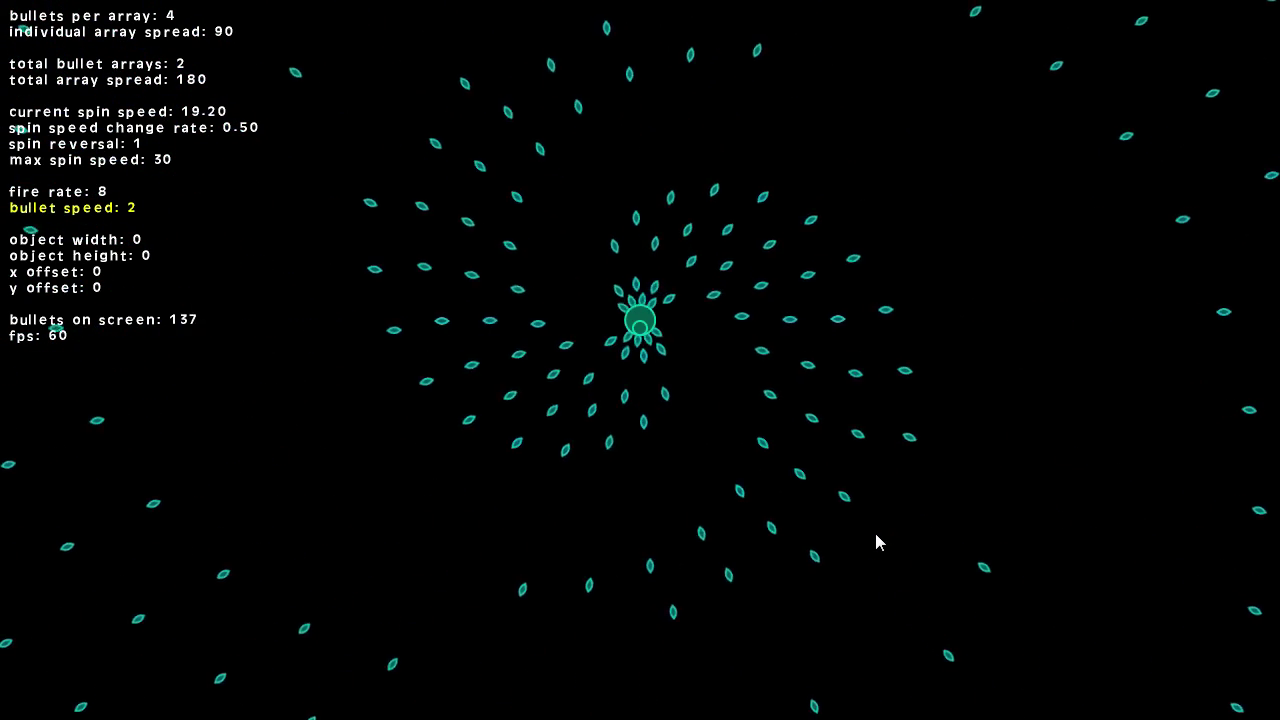
{"action": "key", "text": "Left"}
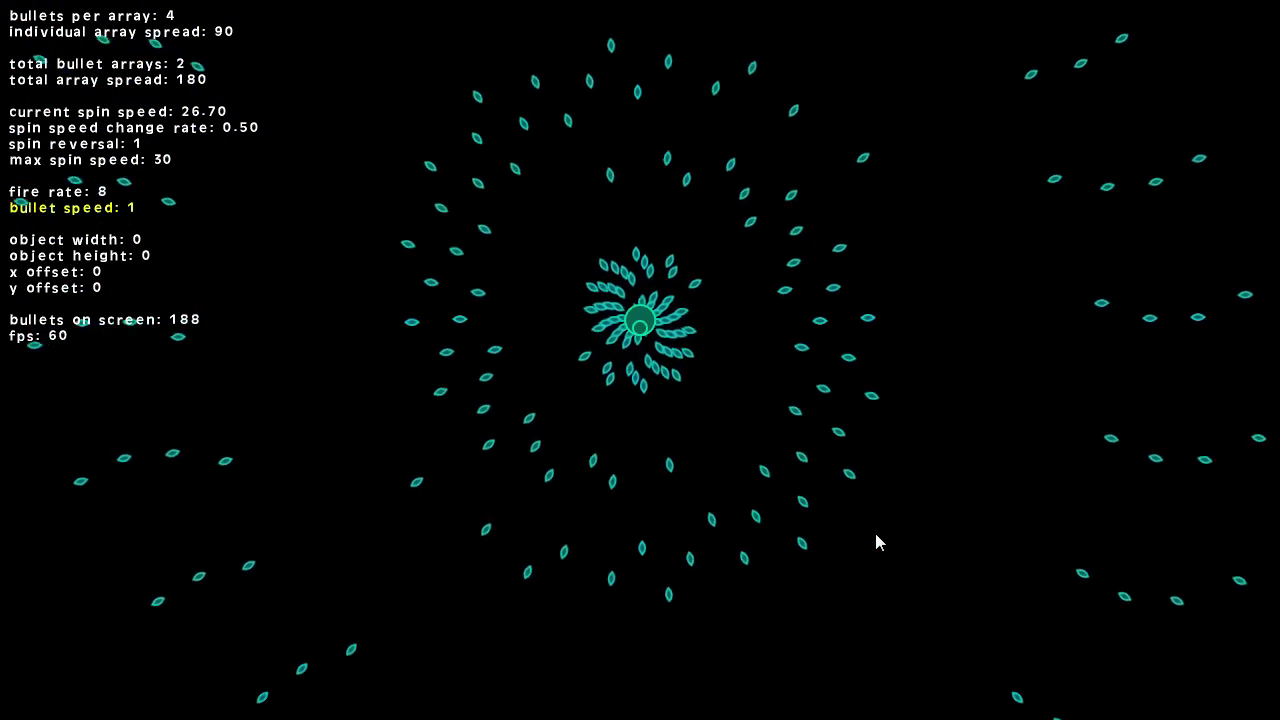
{"action": "key", "text": "Right"}
{"action": "key", "text": "Right"}
{"action": "key", "text": "Right"}
{"action": "key", "text": "Right"}
{"action": "key", "text": "Right"}
{"action": "key", "text": "Right"}
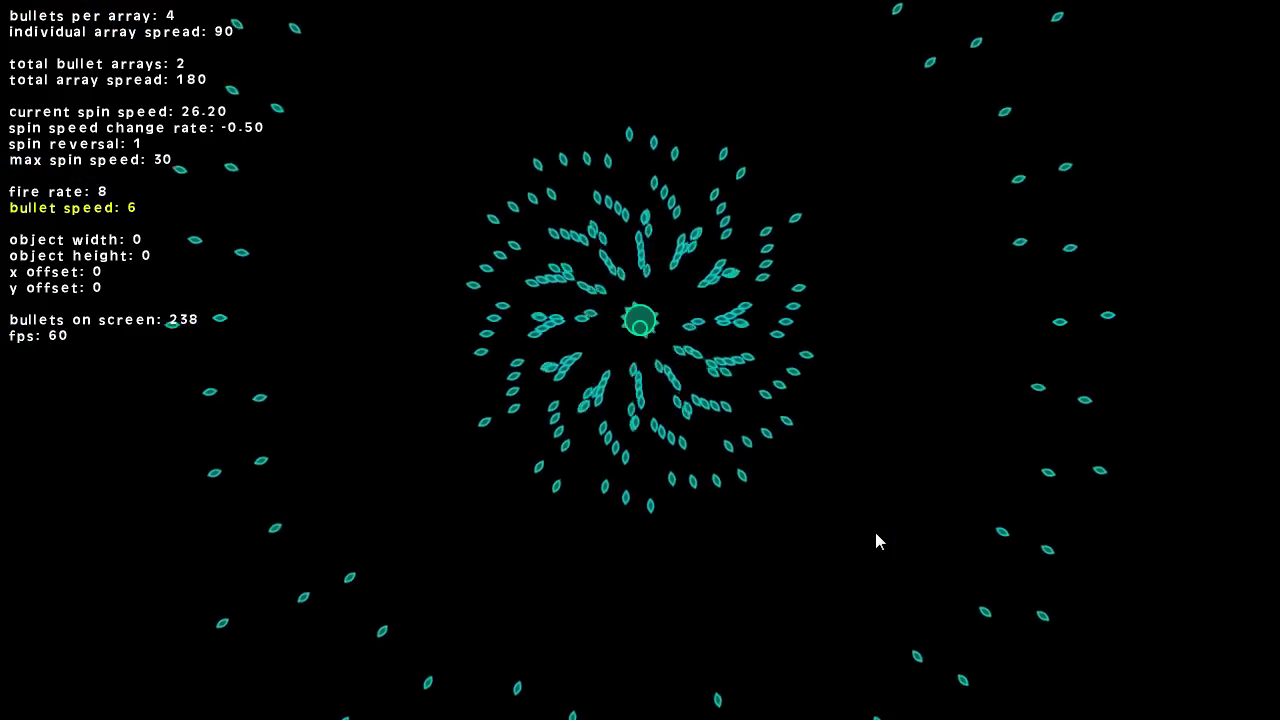
{"action": "key", "text": "Right"}
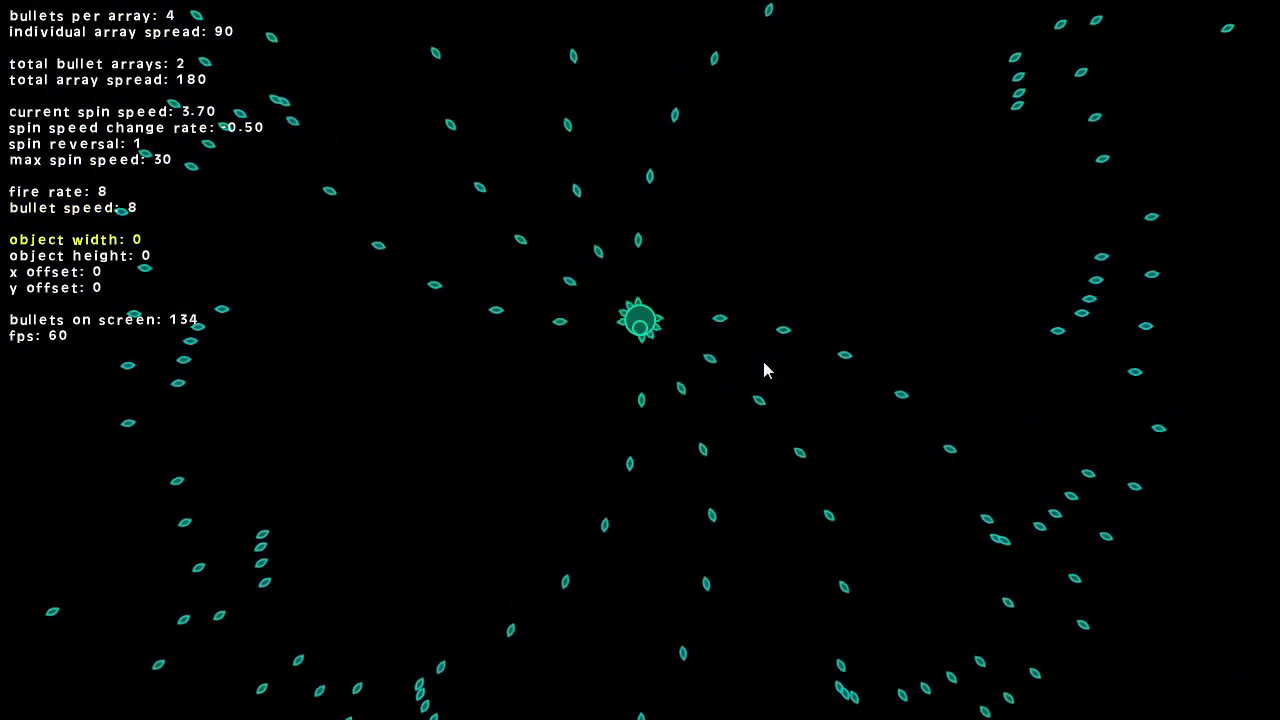
- Inspect object width and height, both left at 0, ending on x offset
{"action": "key", "text": "Down"}
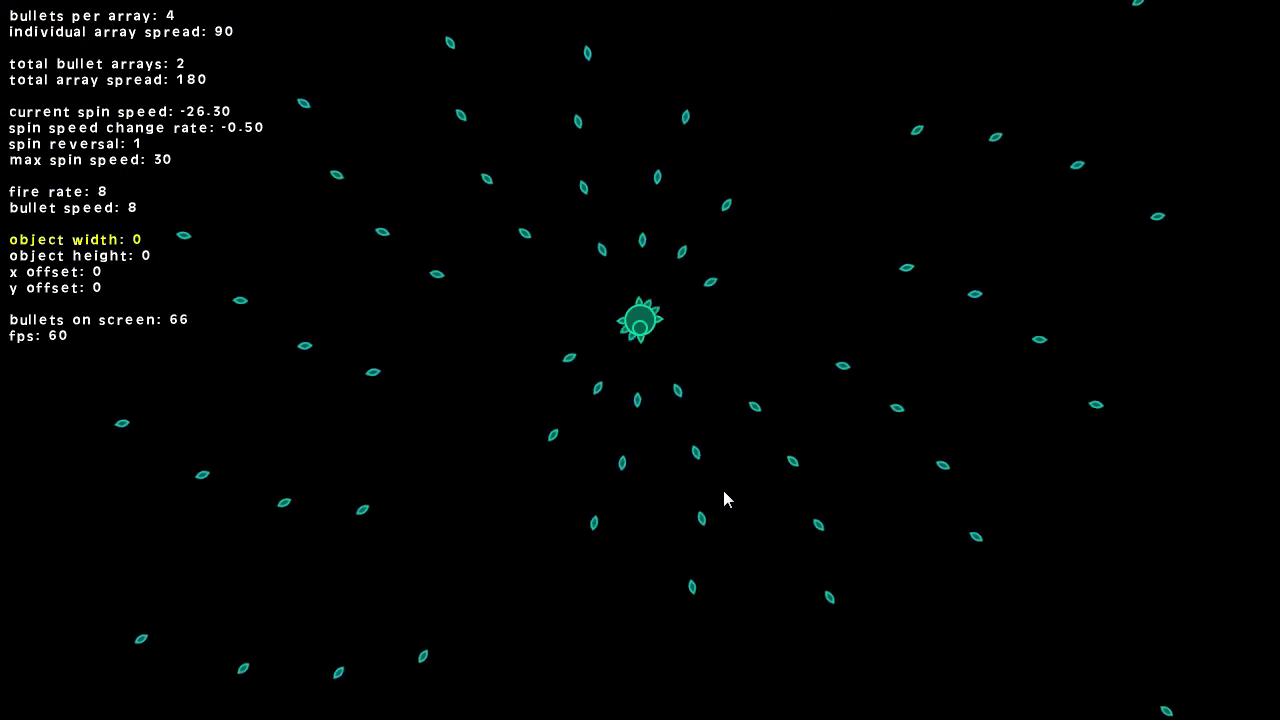
{"action": "key", "text": "Down"}
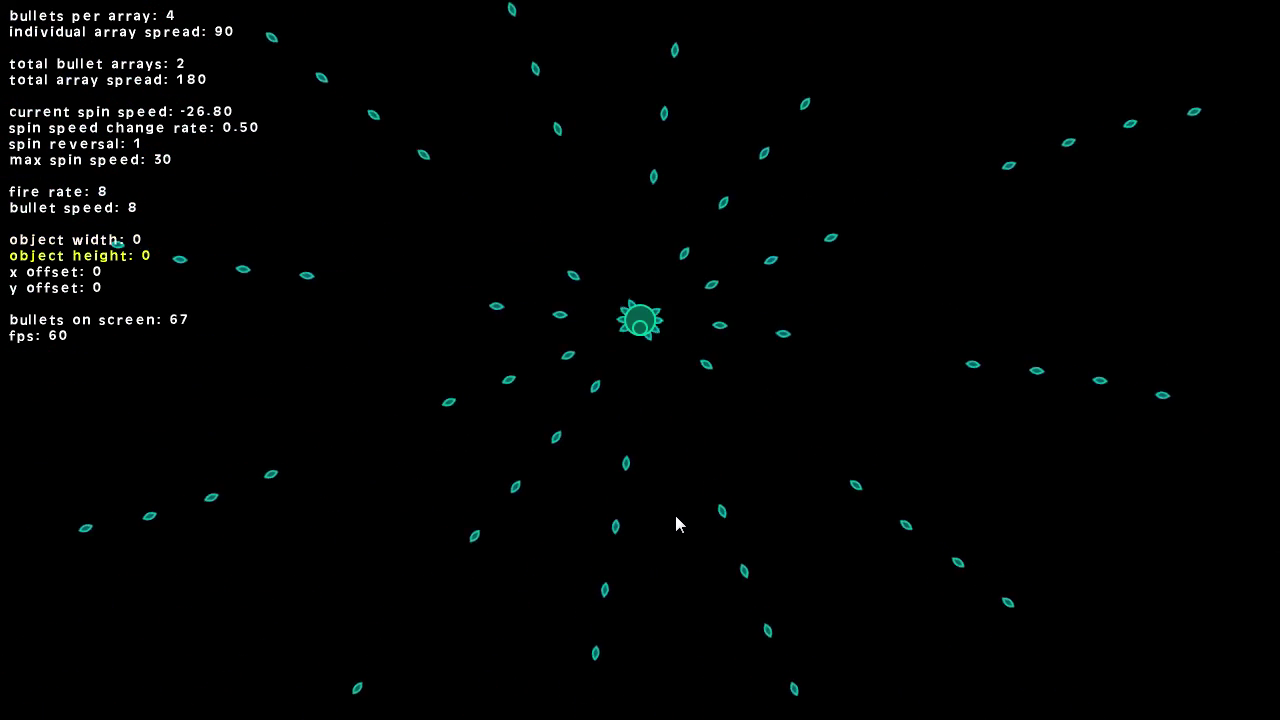
{"action": "key", "text": "Up"}
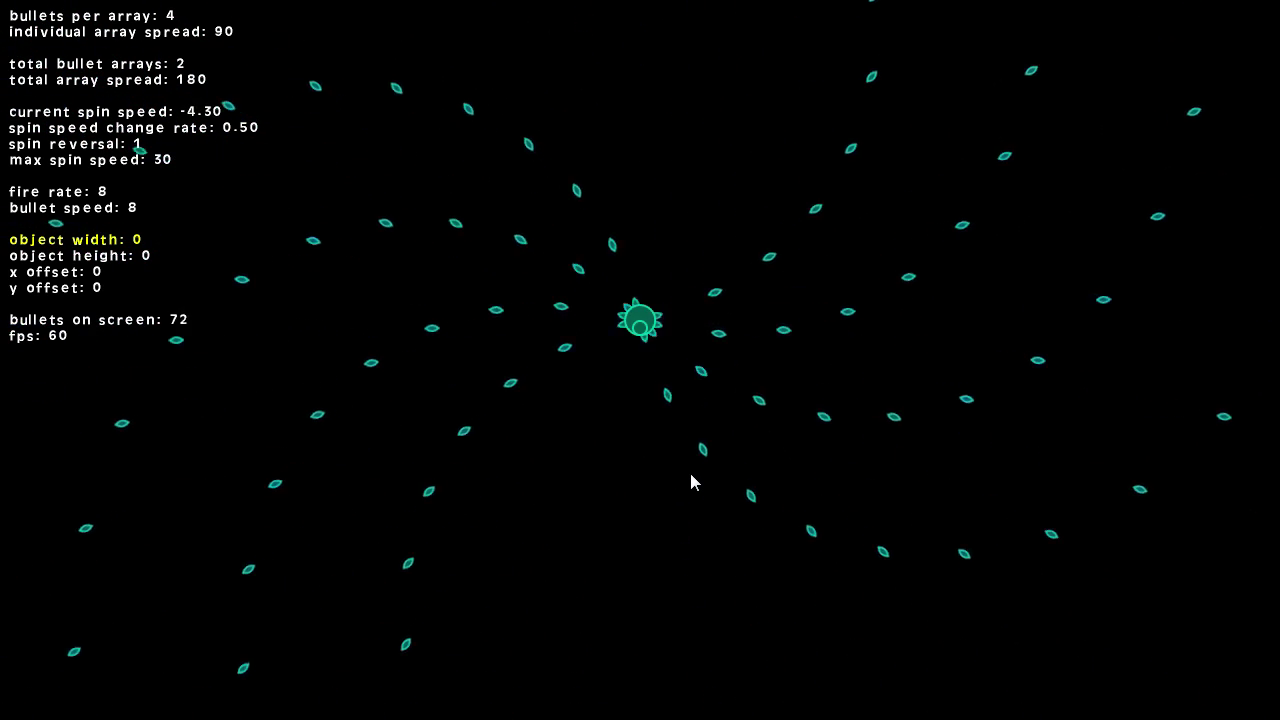
{"action": "key", "text": "Down"}
{"action": "key", "text": "Down"}
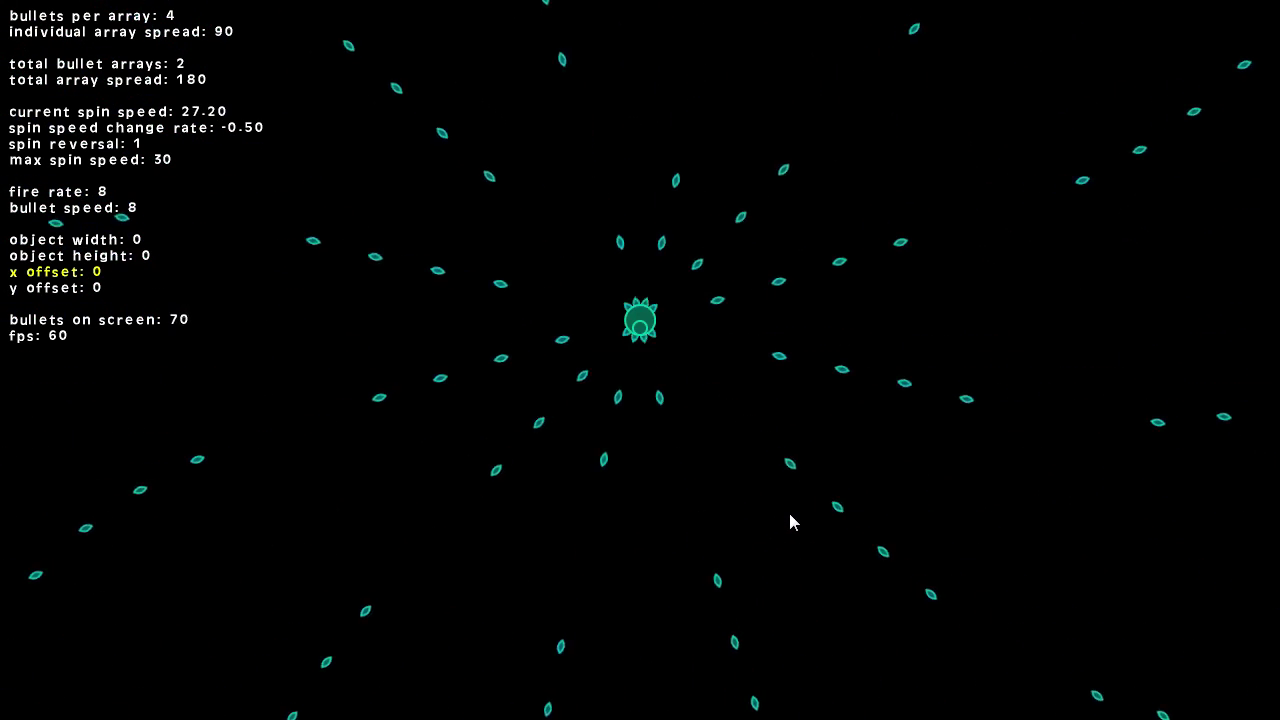
- Raise the x offset from 0 to 32
{"action": "key", "text": "Right"}
{"action": "key", "text": "Right"}
{"action": "key", "text": "Right"}
{"action": "key", "text": "Right"}
{"action": "key", "text": "Right"}
{"action": "key", "text": "Right"}
{"action": "key", "text": "Right"}
{"action": "key", "text": "Right"}
{"action": "key", "text": "Right"}
{"action": "key", "text": "Right"}
{"action": "key", "text": "Right"}
{"action": "key", "text": "Right"}
{"action": "key", "text": "Right"}
{"action": "key", "text": "Right"}
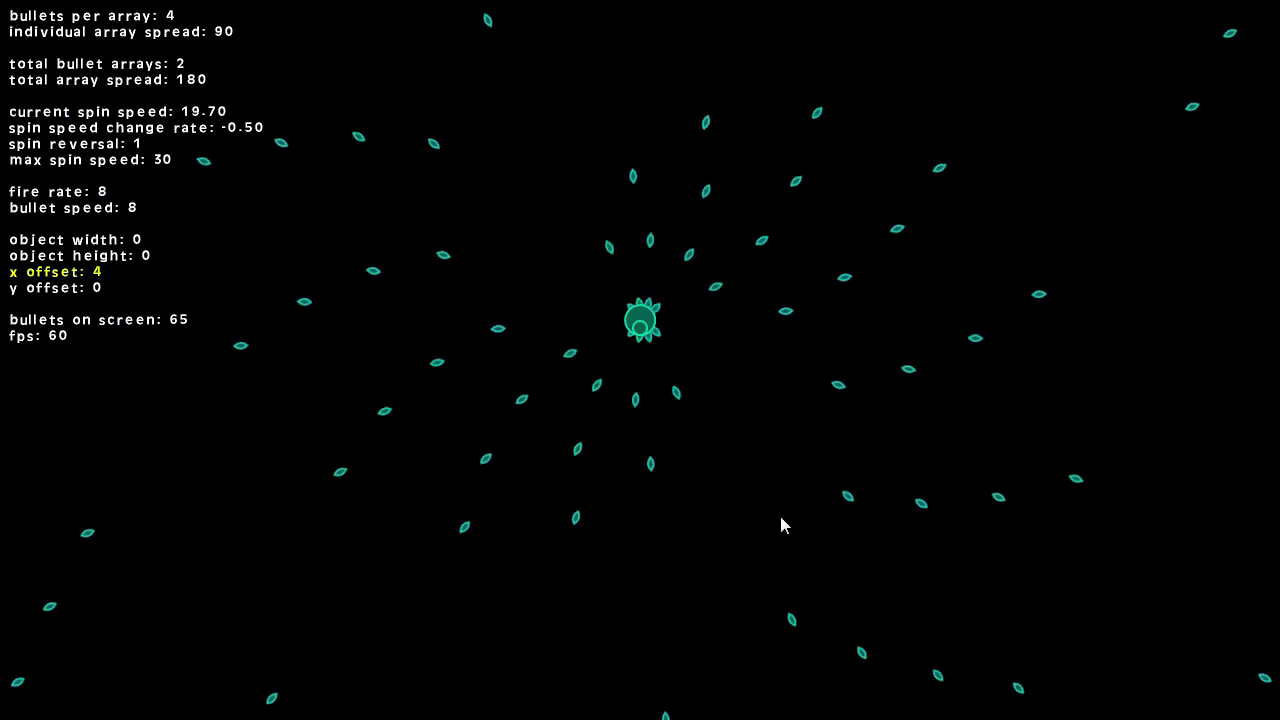
{"action": "key", "text": "Right"}
{"action": "key", "text": "Right"}
{"action": "key", "text": "Right"}
{"action": "key", "text": "Right"}
{"action": "key", "text": "Right"}
{"action": "key", "text": "Right"}
{"action": "key", "text": "Right"}
{"action": "key", "text": "Right"}
{"action": "key", "text": "Right"}
{"action": "key", "text": "Right"}
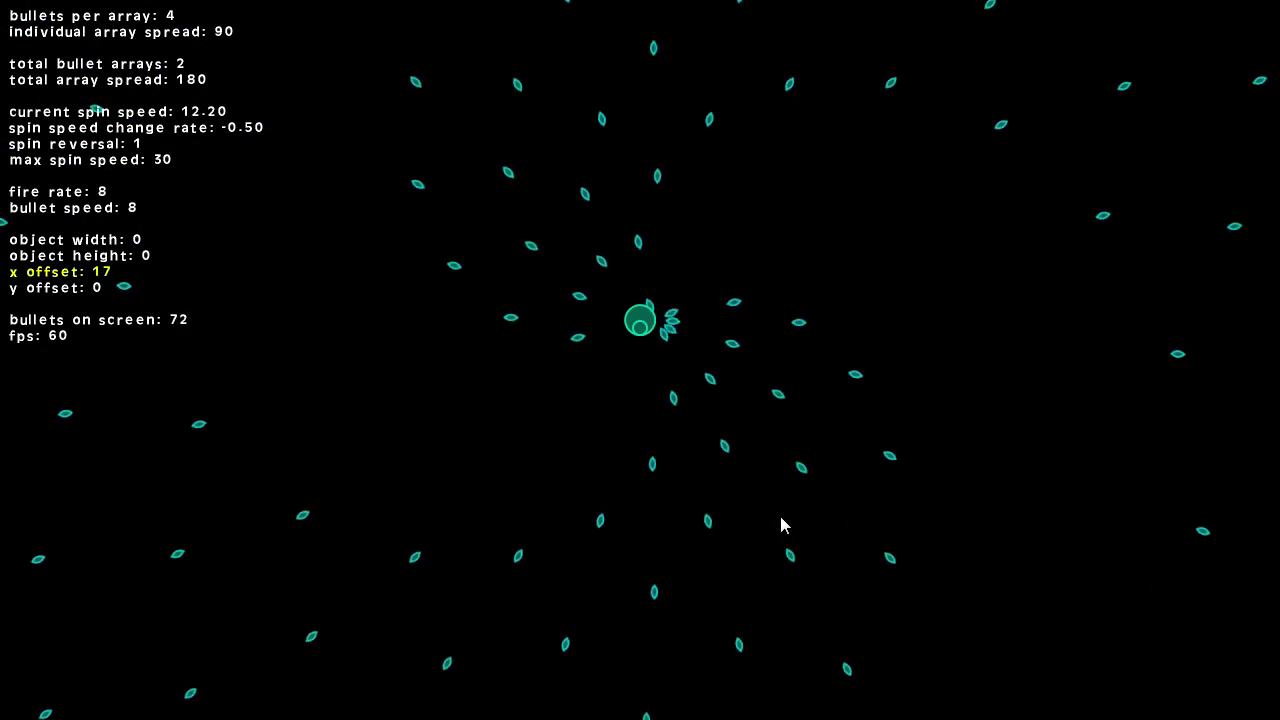
{"action": "key", "text": "Right"}
{"action": "key", "text": "Right"}
{"action": "key", "text": "Right"}
{"action": "key", "text": "Right"}
{"action": "key", "text": "Right"}
{"action": "key", "text": "Right"}
{"action": "key", "text": "Right"}
{"action": "key", "text": "Right"}
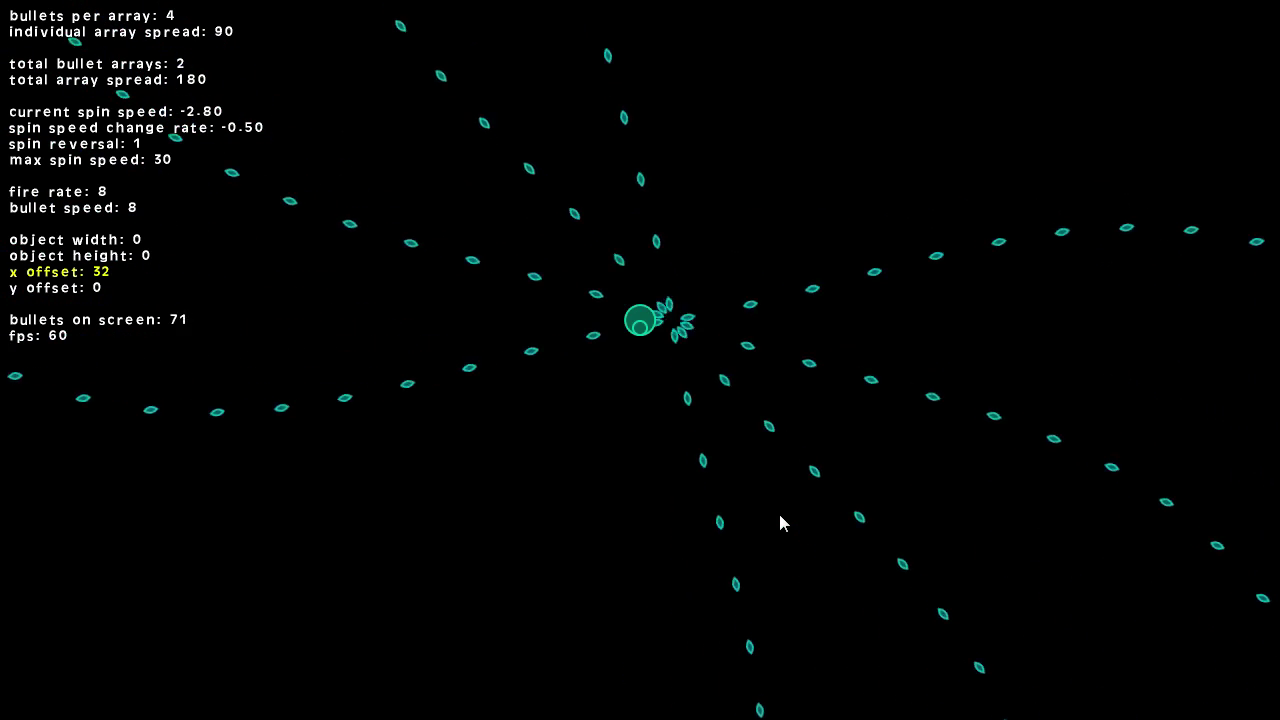
- Raise the y offset from 0 to 19
{"action": "key", "text": "Down"}
{"action": "key", "text": "Right"}
{"action": "key", "text": "Right"}
{"action": "key", "text": "Right"}
{"action": "key", "text": "Right"}
{"action": "key", "text": "Right"}
{"action": "key", "text": "Right"}
{"action": "key", "text": "Right"}
{"action": "key", "text": "Right"}
{"action": "key", "text": "Right"}
{"action": "key", "text": "Right"}
{"action": "key", "text": "Right"}
{"action": "key", "text": "Right"}
{"action": "key", "text": "Right"}
{"action": "key", "text": "Right"}
{"action": "key", "text": "Right"}
{"action": "key", "text": "Right"}
{"action": "key", "text": "Right"}
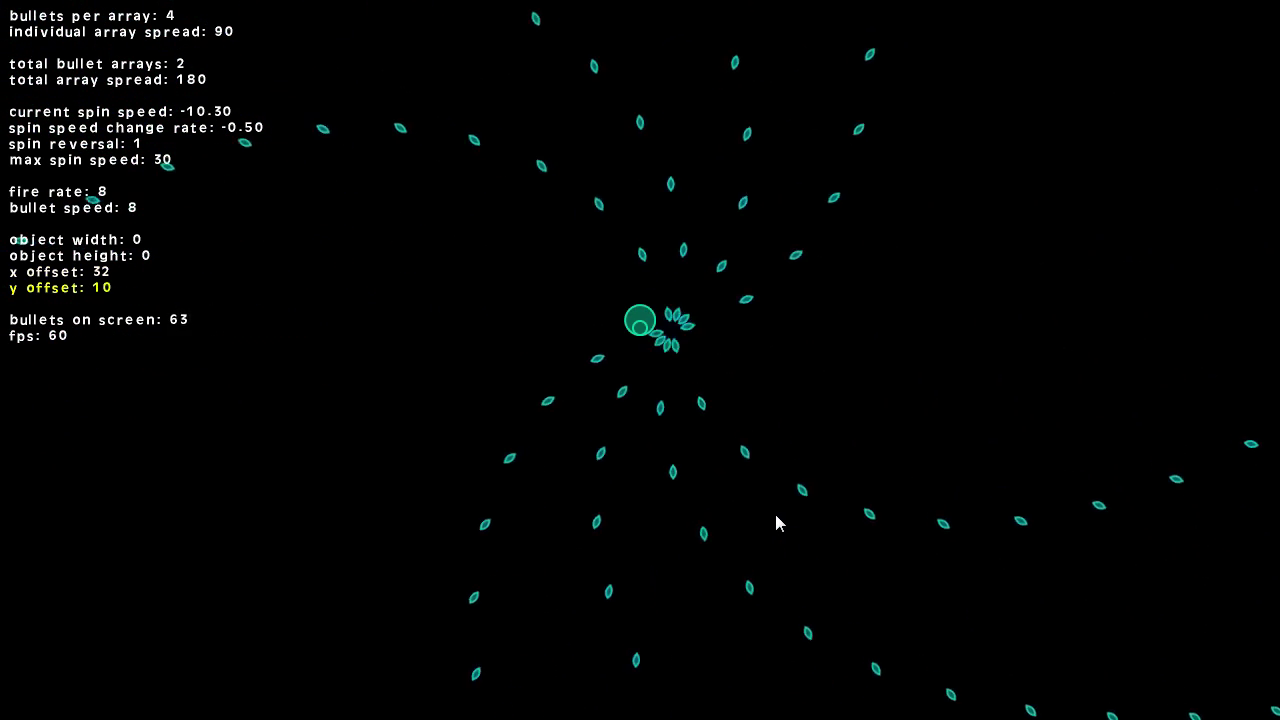
{"action": "key", "text": "Right"}
{"action": "key", "text": "Right"}
{"action": "key", "text": "Right"}
{"action": "key", "text": "Right"}
{"action": "key", "text": "Right"}
{"action": "key", "text": "Right"}
{"action": "key", "text": "Right"}
{"action": "key", "text": "Right"}
{"action": "key", "text": "Right"}
{"action": "key", "text": "Right"}
{"action": "key", "text": "Right"}
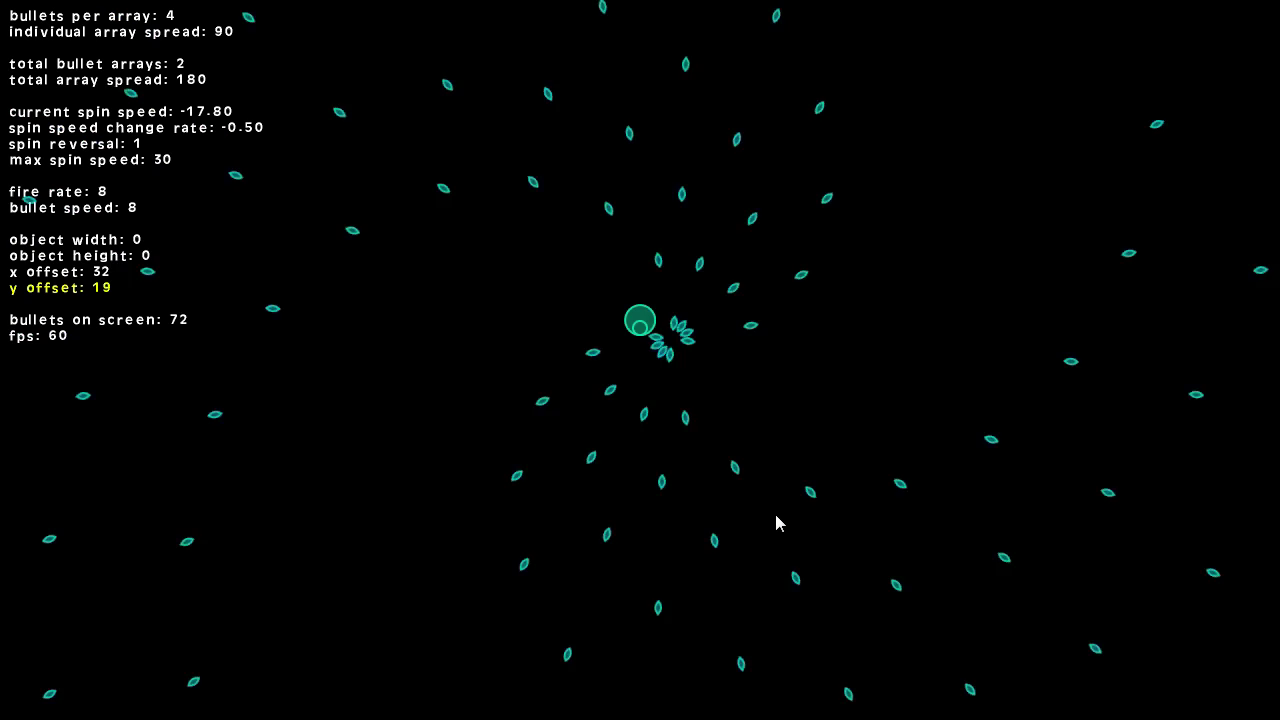
{"action": "key", "text": "Right"}
{"action": "key", "text": "Right"}
{"action": "key", "text": "Right"}
{"action": "key", "text": "Right"}
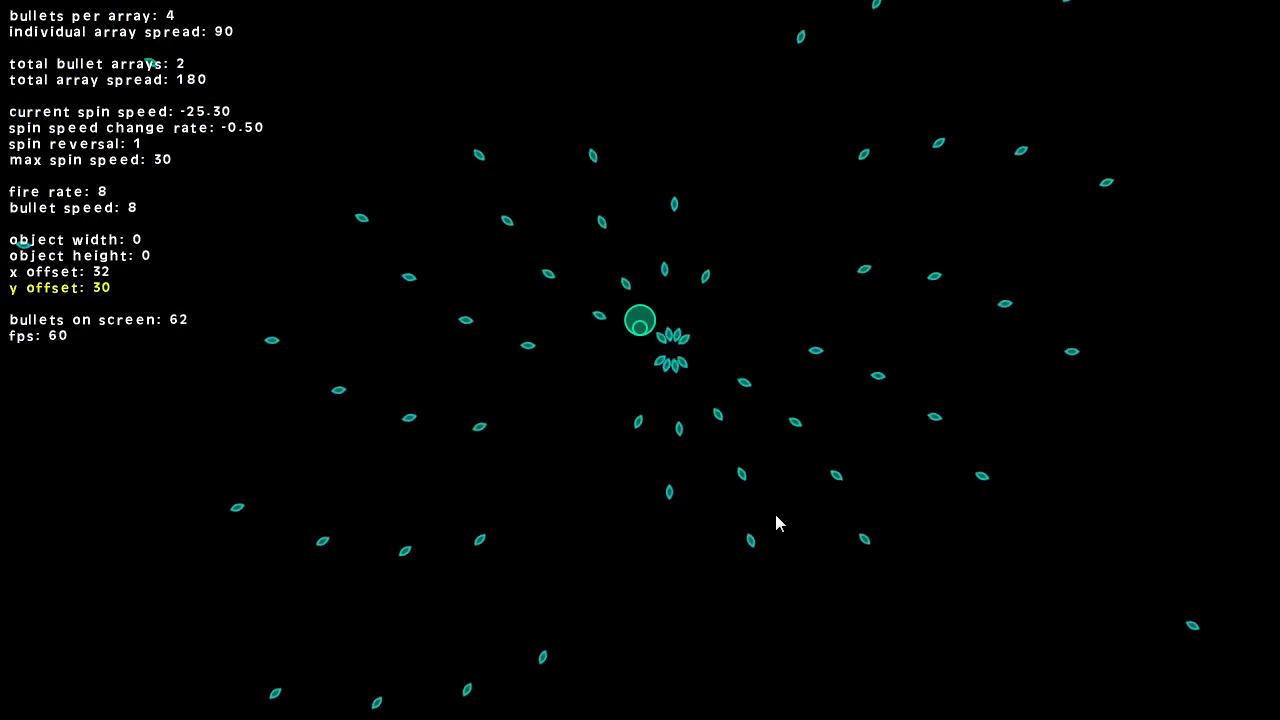